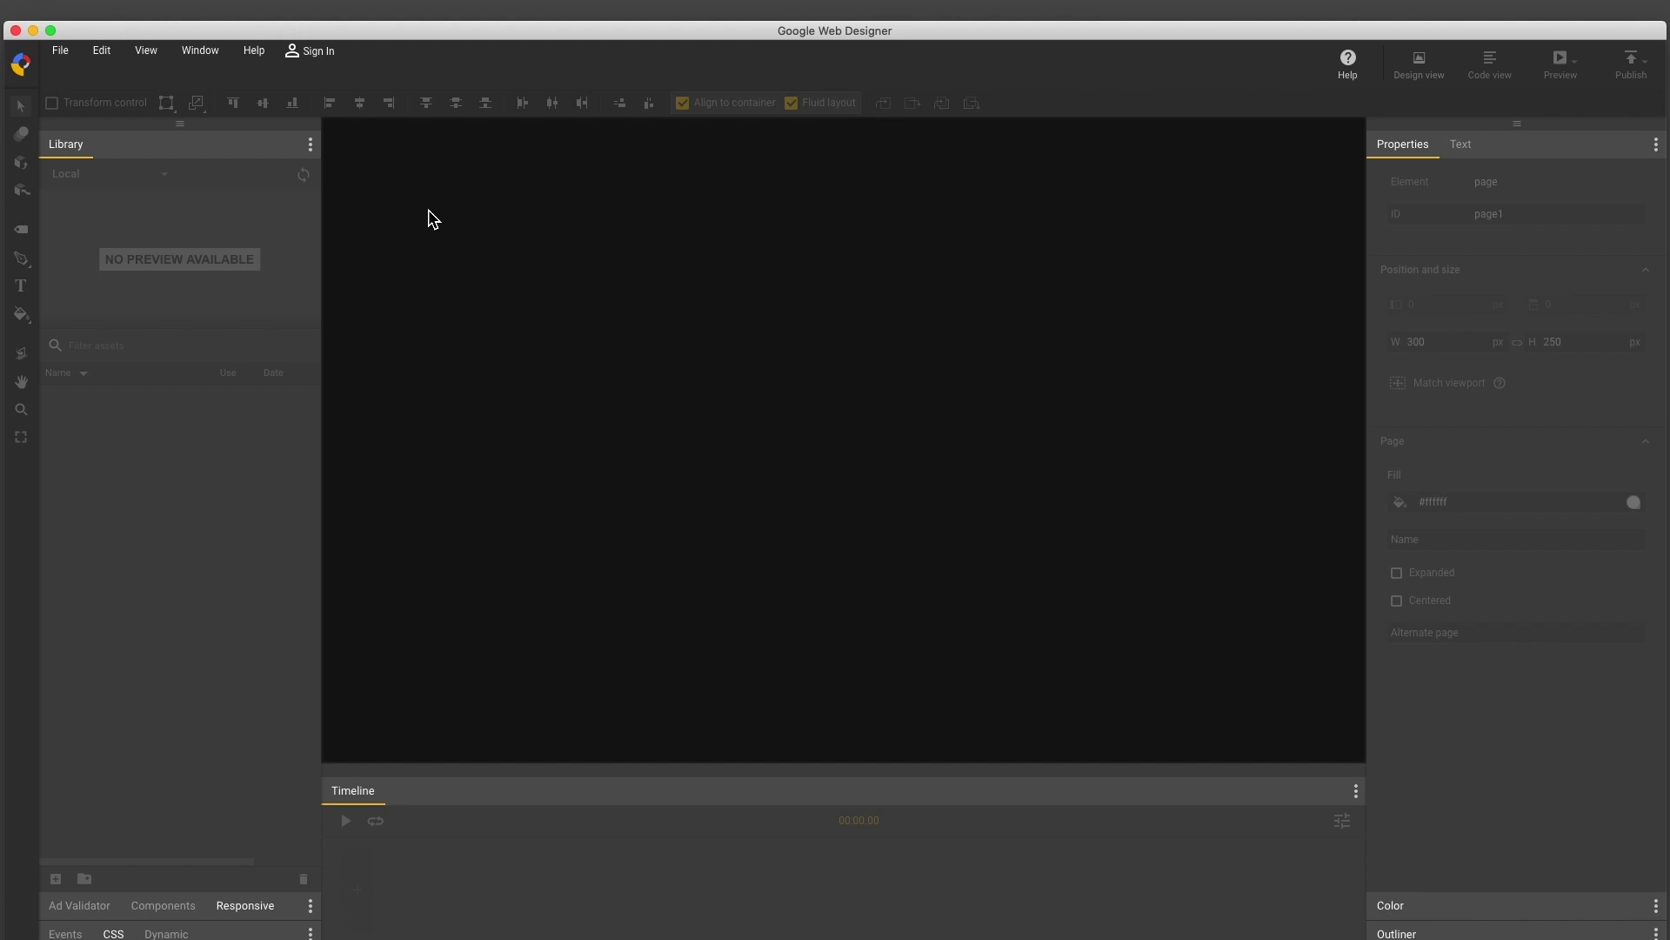
Create a new responsive Banner document named 'demo' from File > New
click(63, 50)
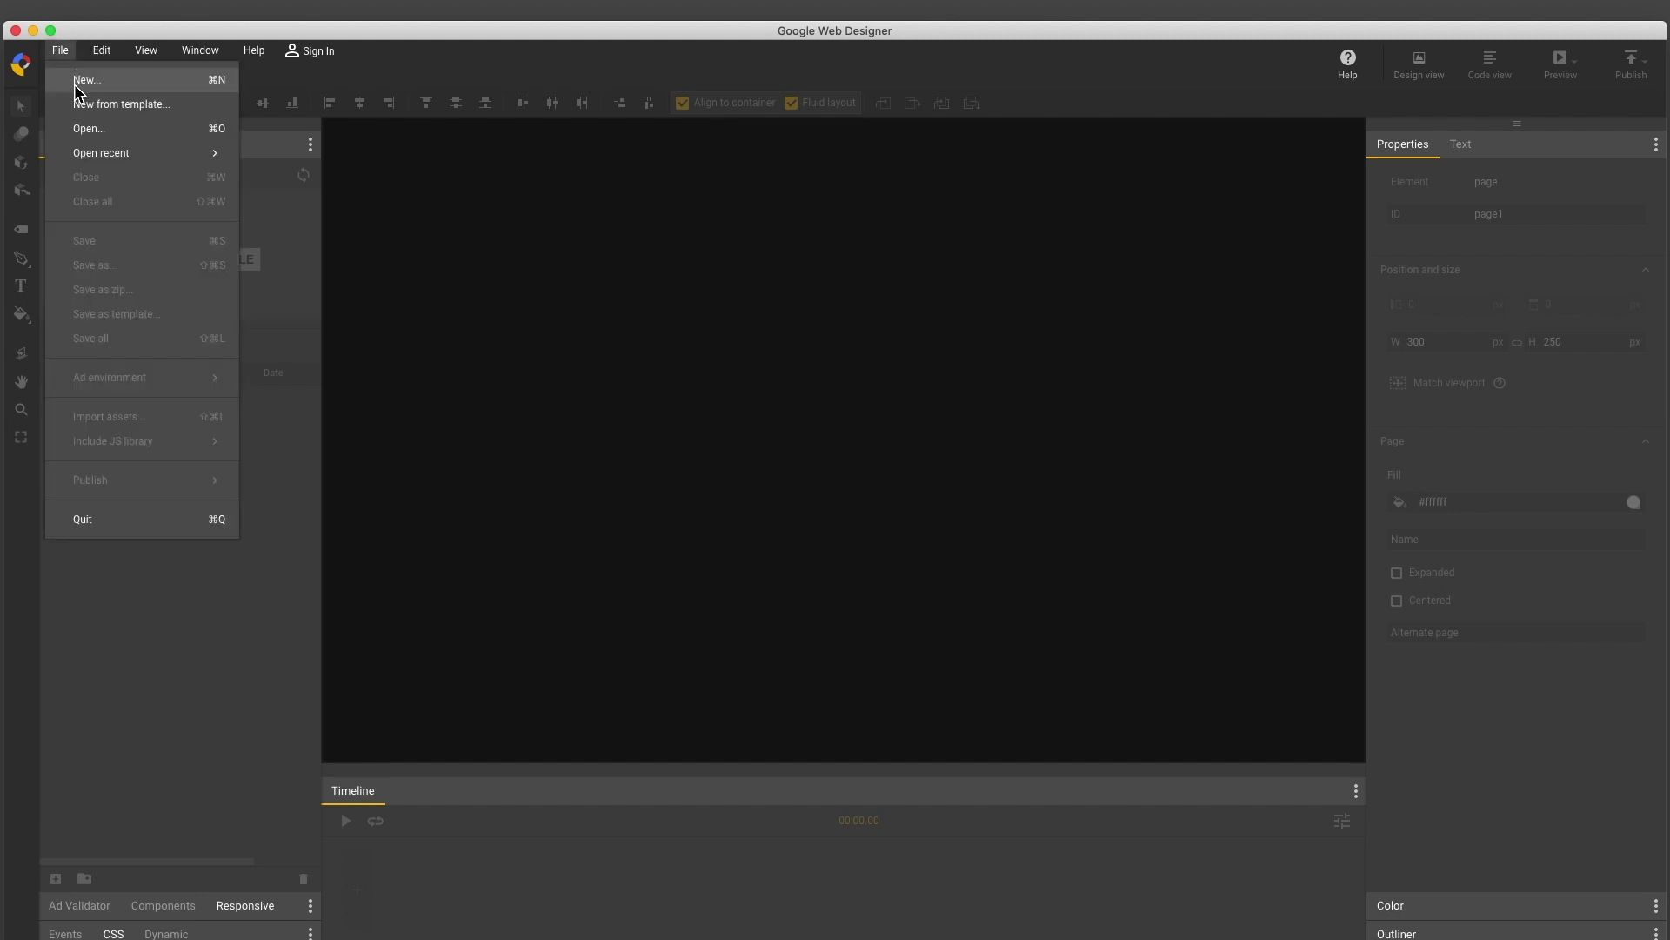
click(86, 80)
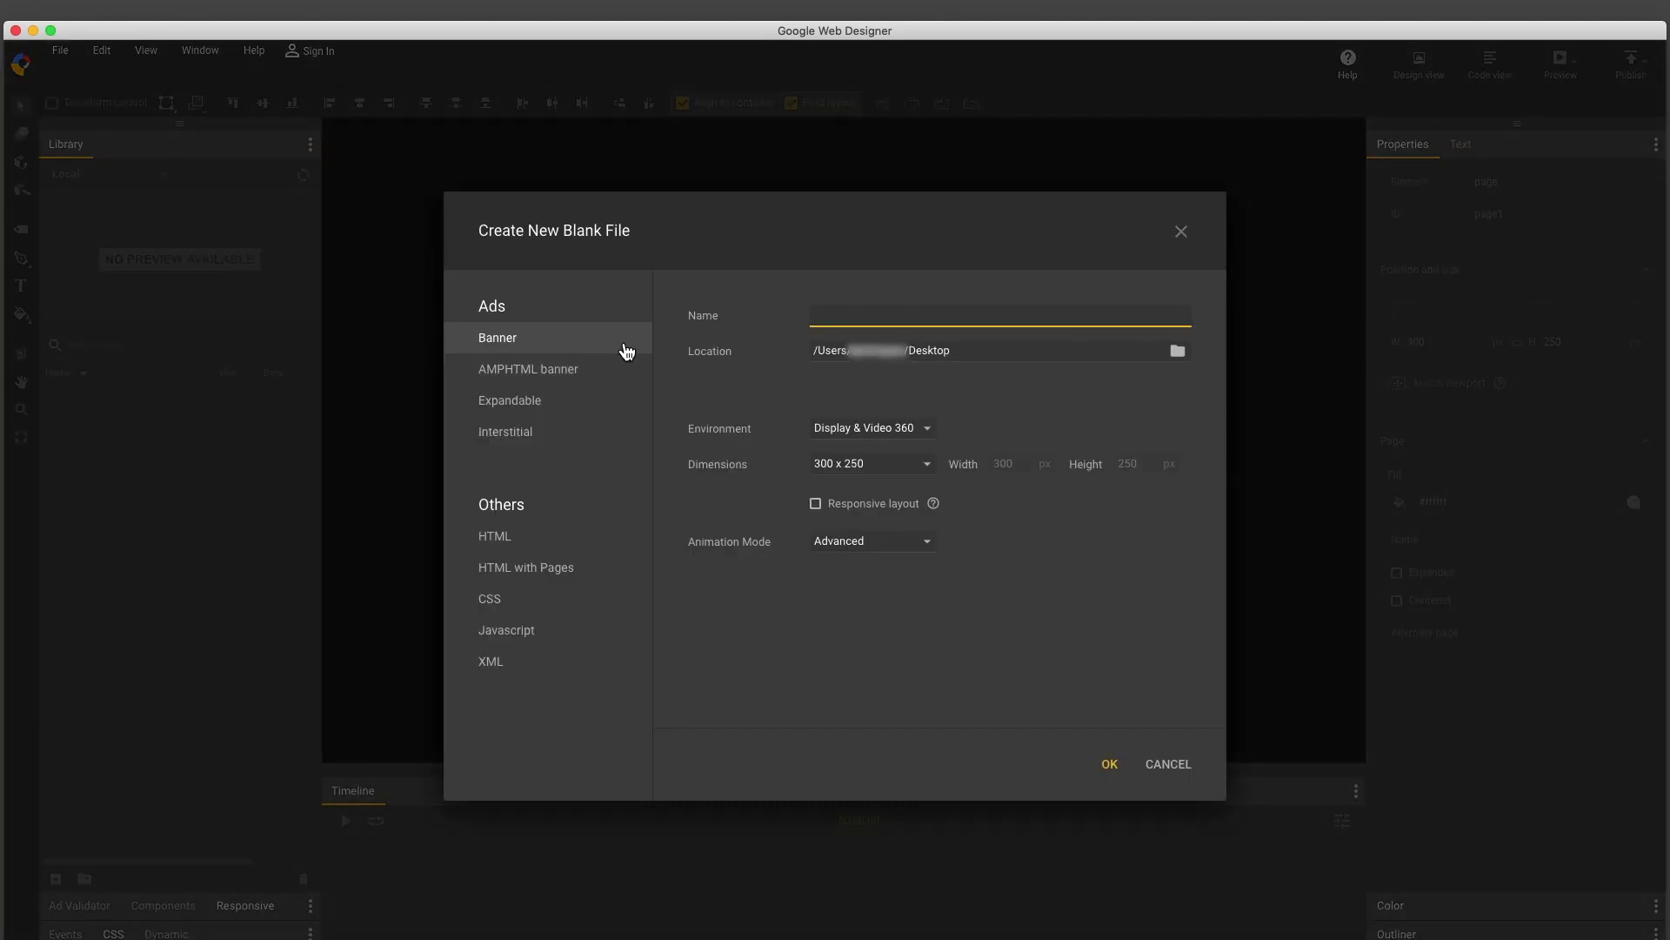
text(demo)
click(869, 505)
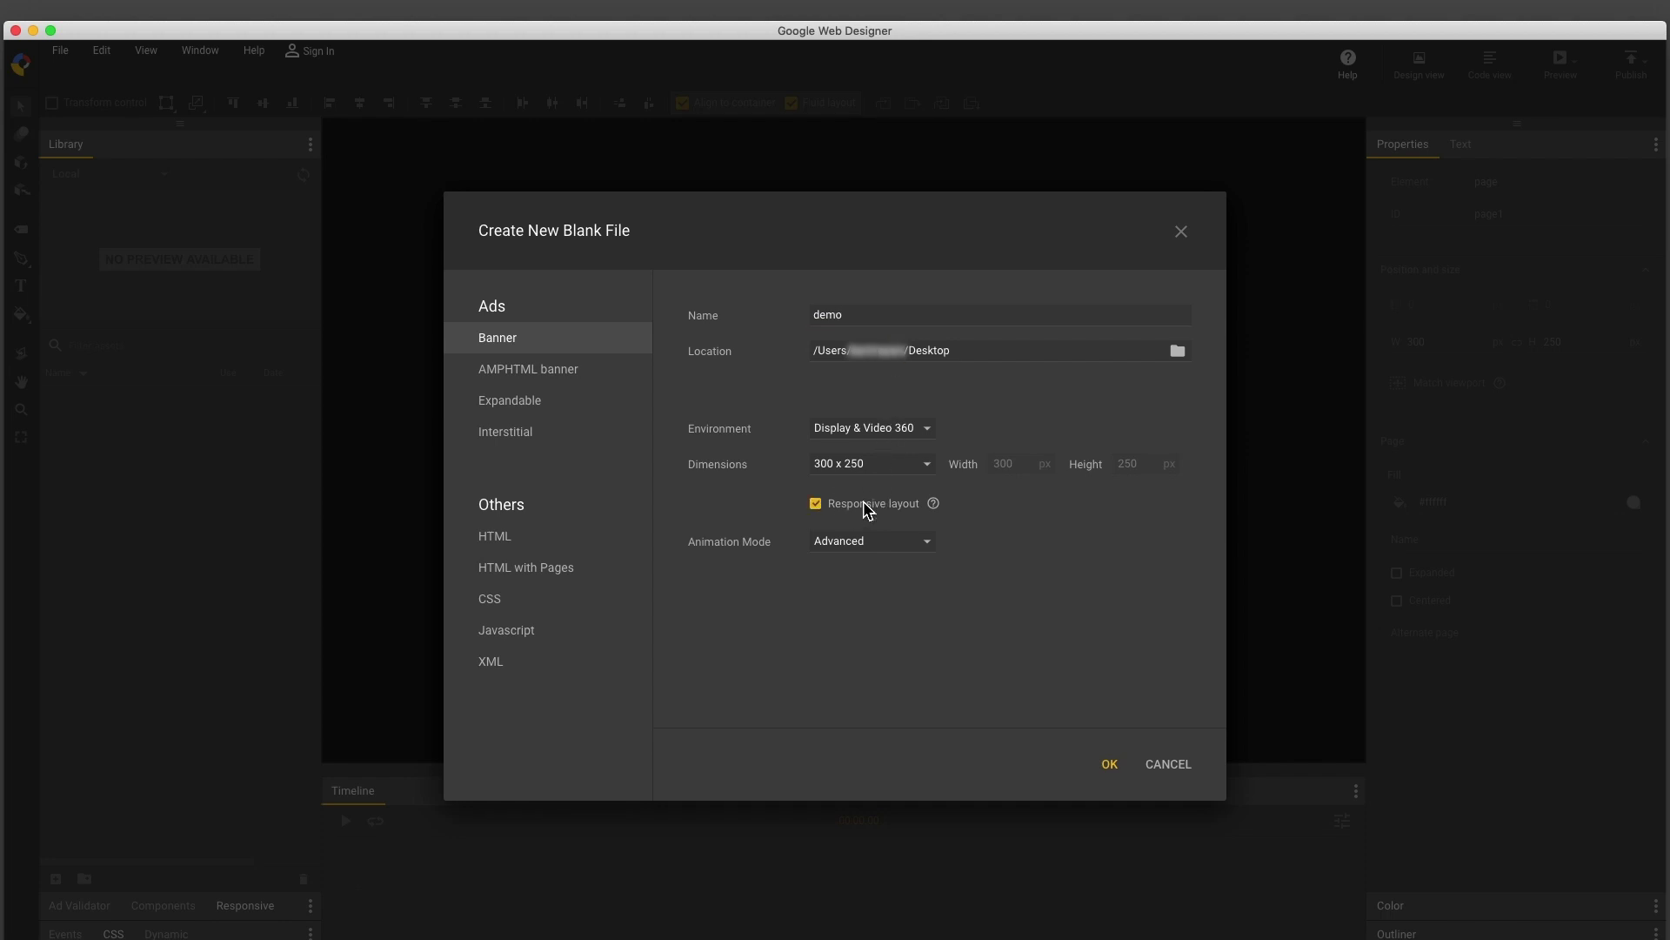
click(1110, 764)
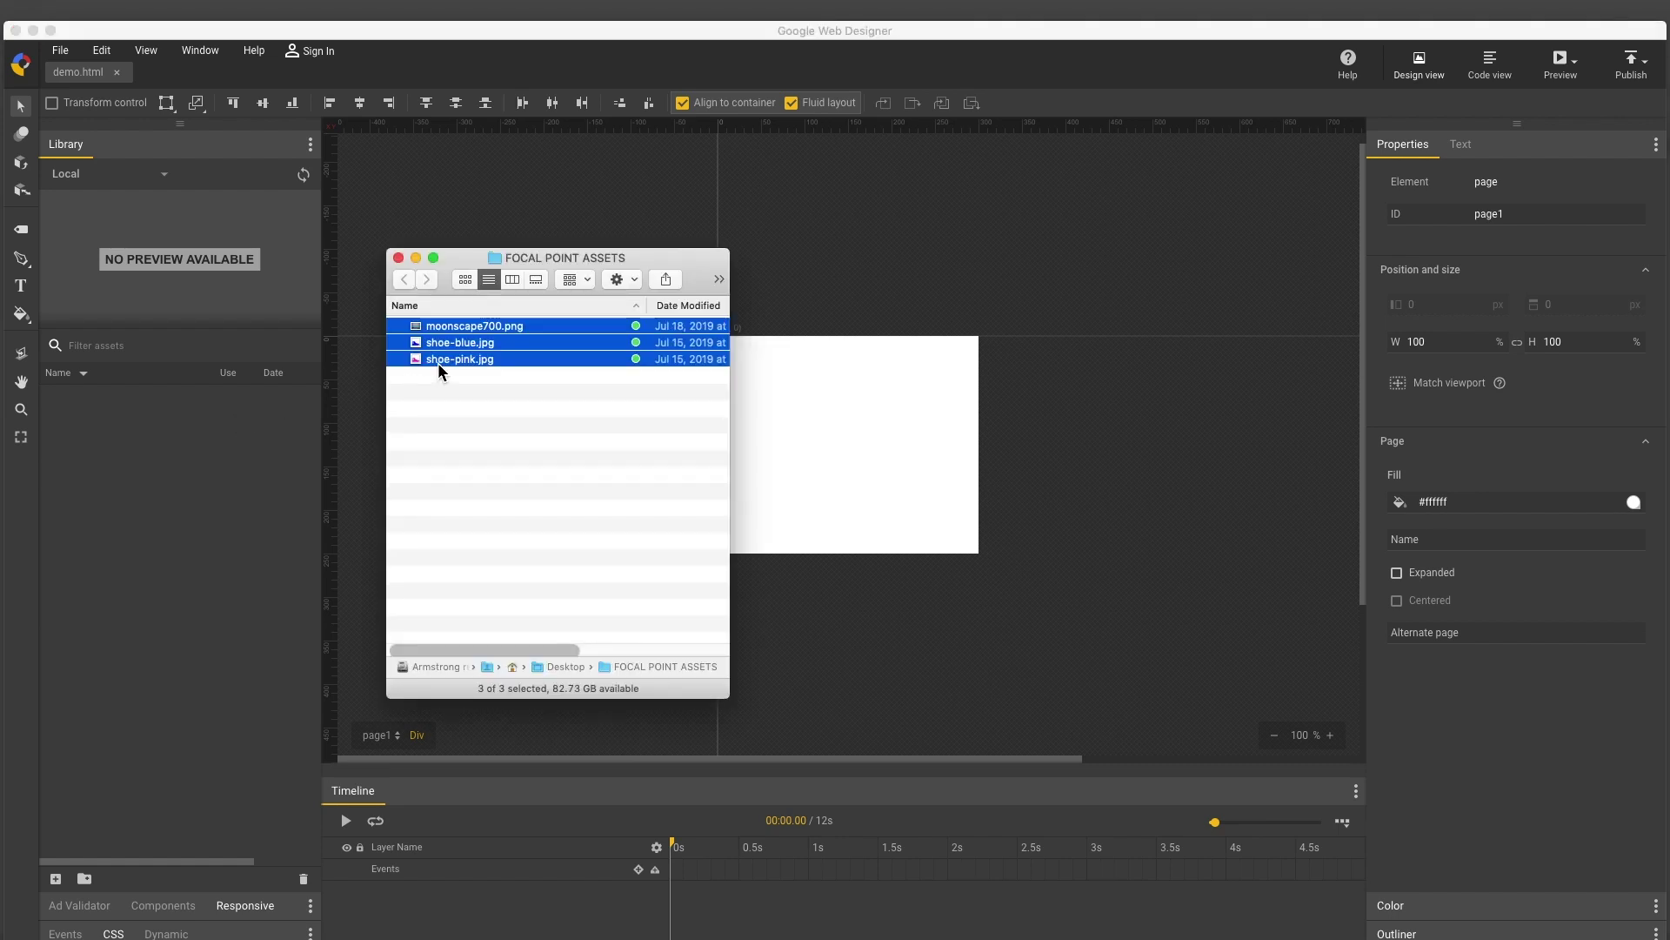
Import the moonscape and two shoe images into the Library and place moonscape700.png on the stage
drag(437, 362, 233, 496)
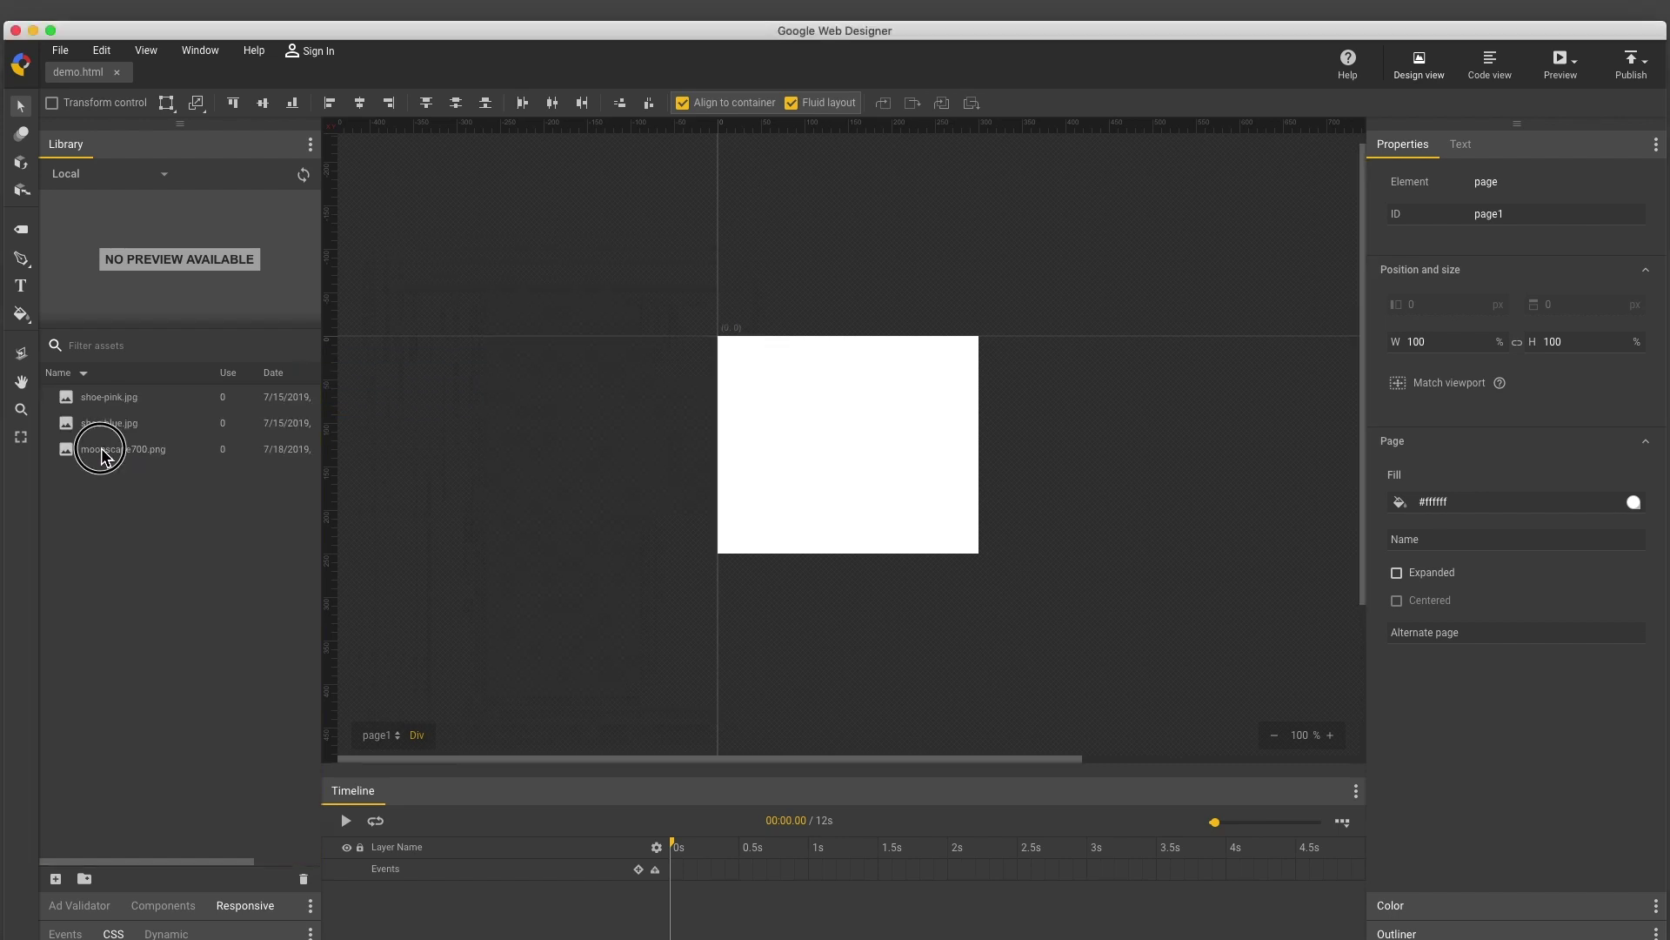
click(103, 448)
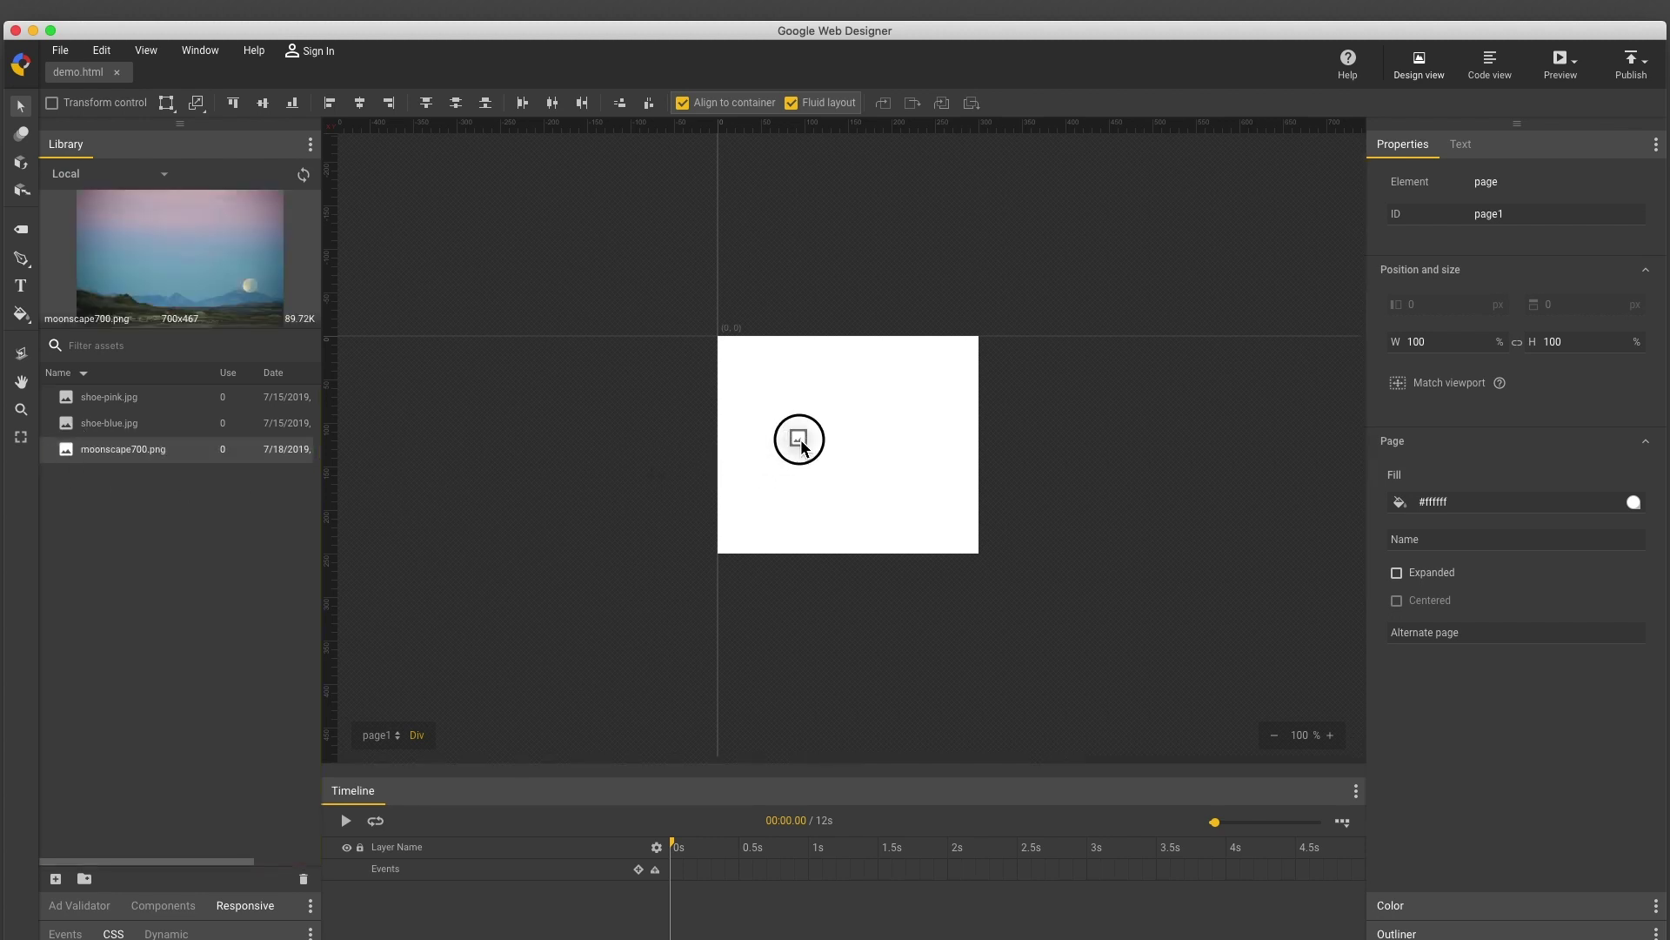
drag(68, 454, 801, 439)
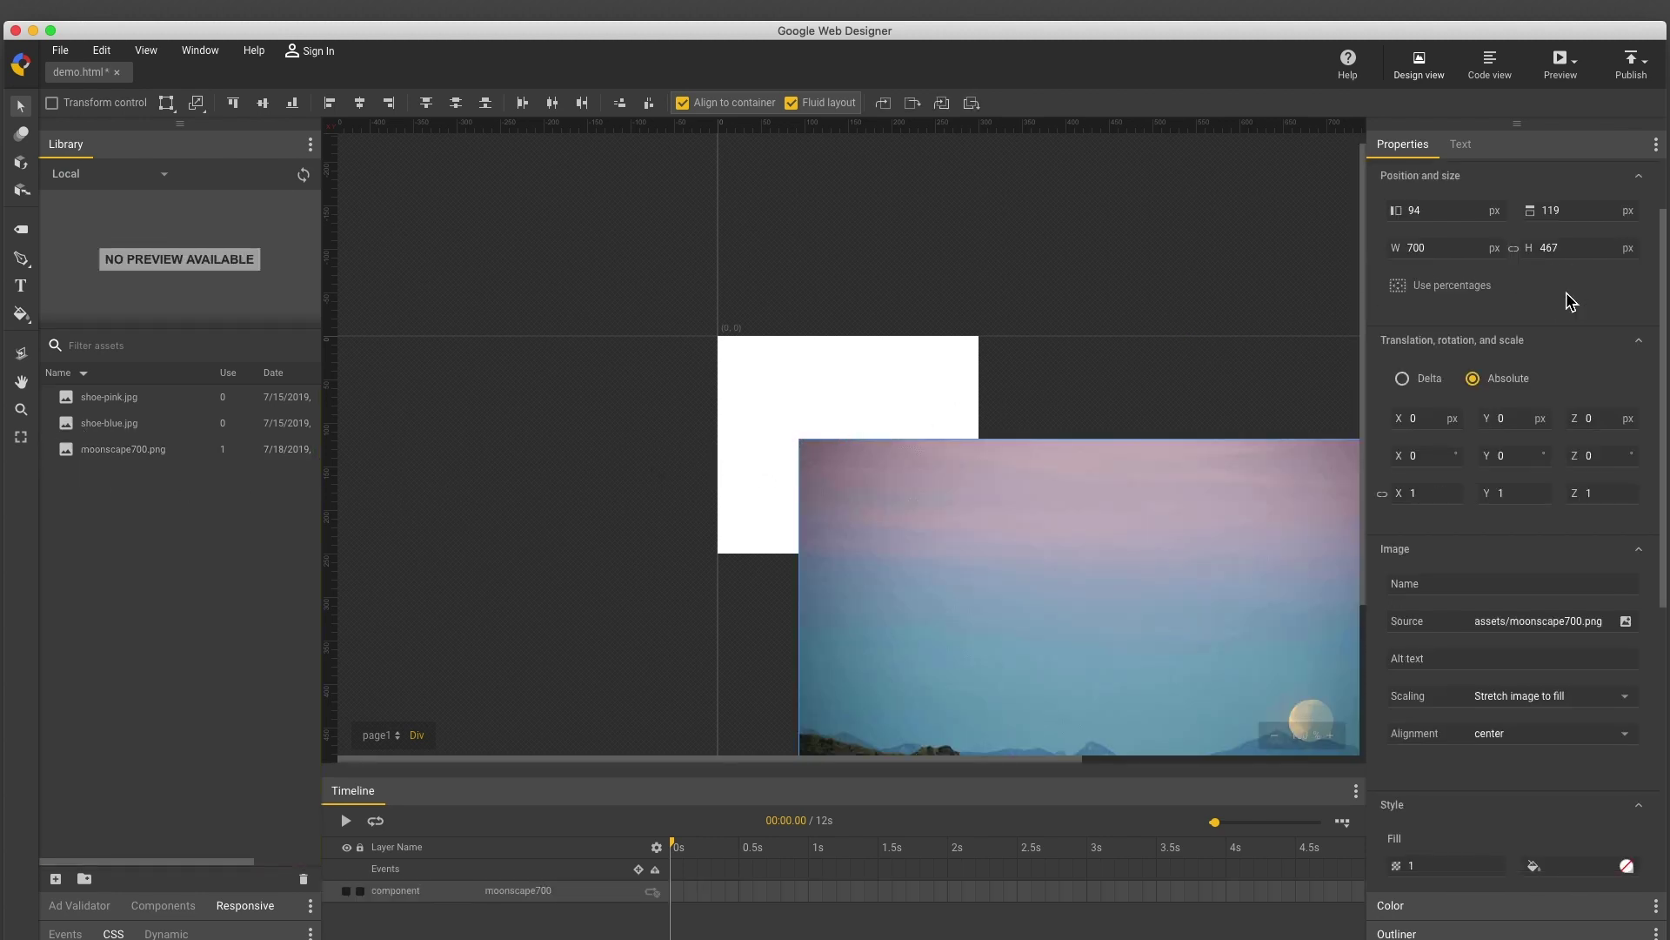
scroll(1524, 332, up, 2)
Switch to percentage units and set the image to X/Y 0 and width/height 100%
click(1476, 355)
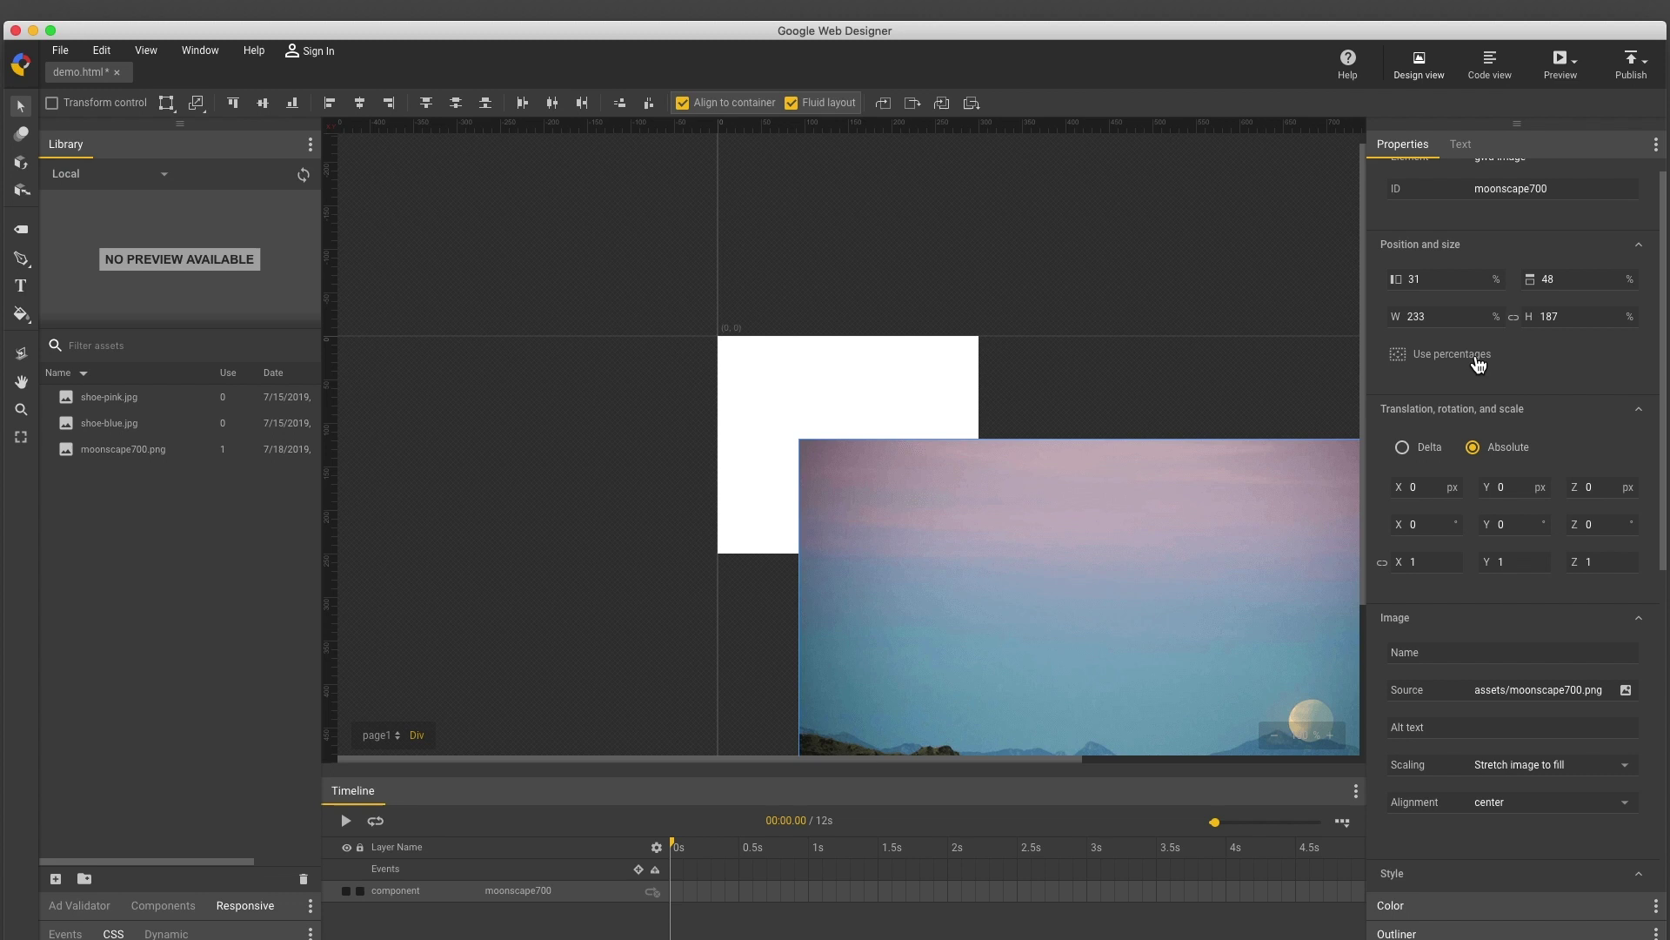
click(1441, 279)
text(0)
key(Tab)
text(0)
key(Return)
click(1448, 316)
text(1)
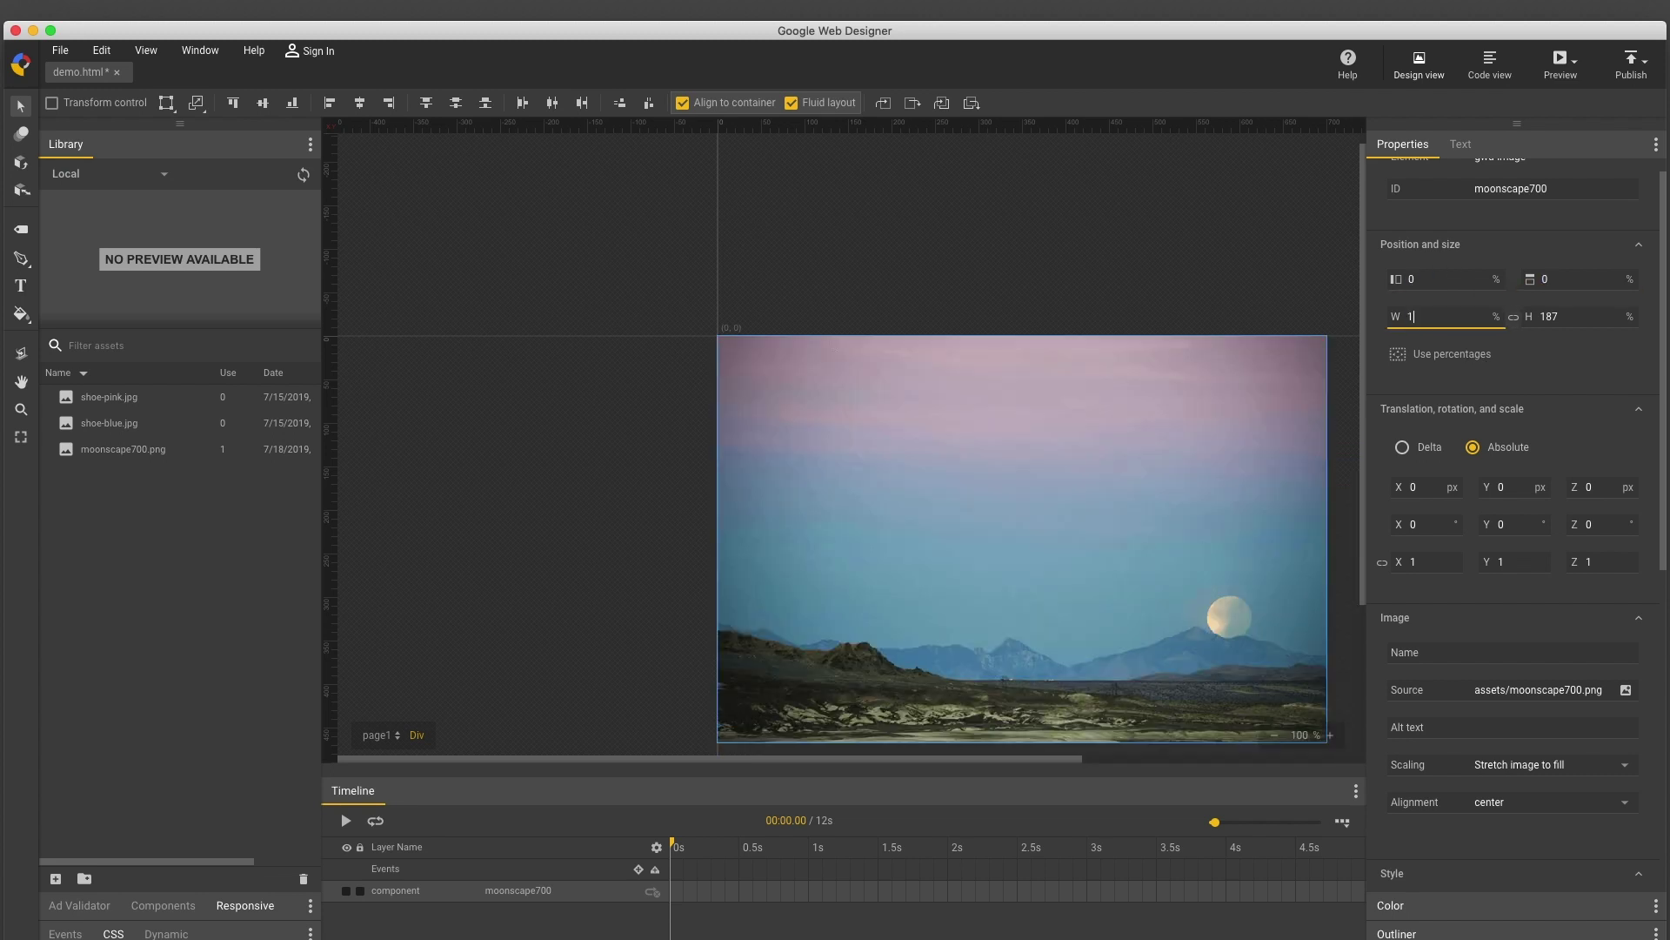
key(Tab)
text(1)
key(Return)
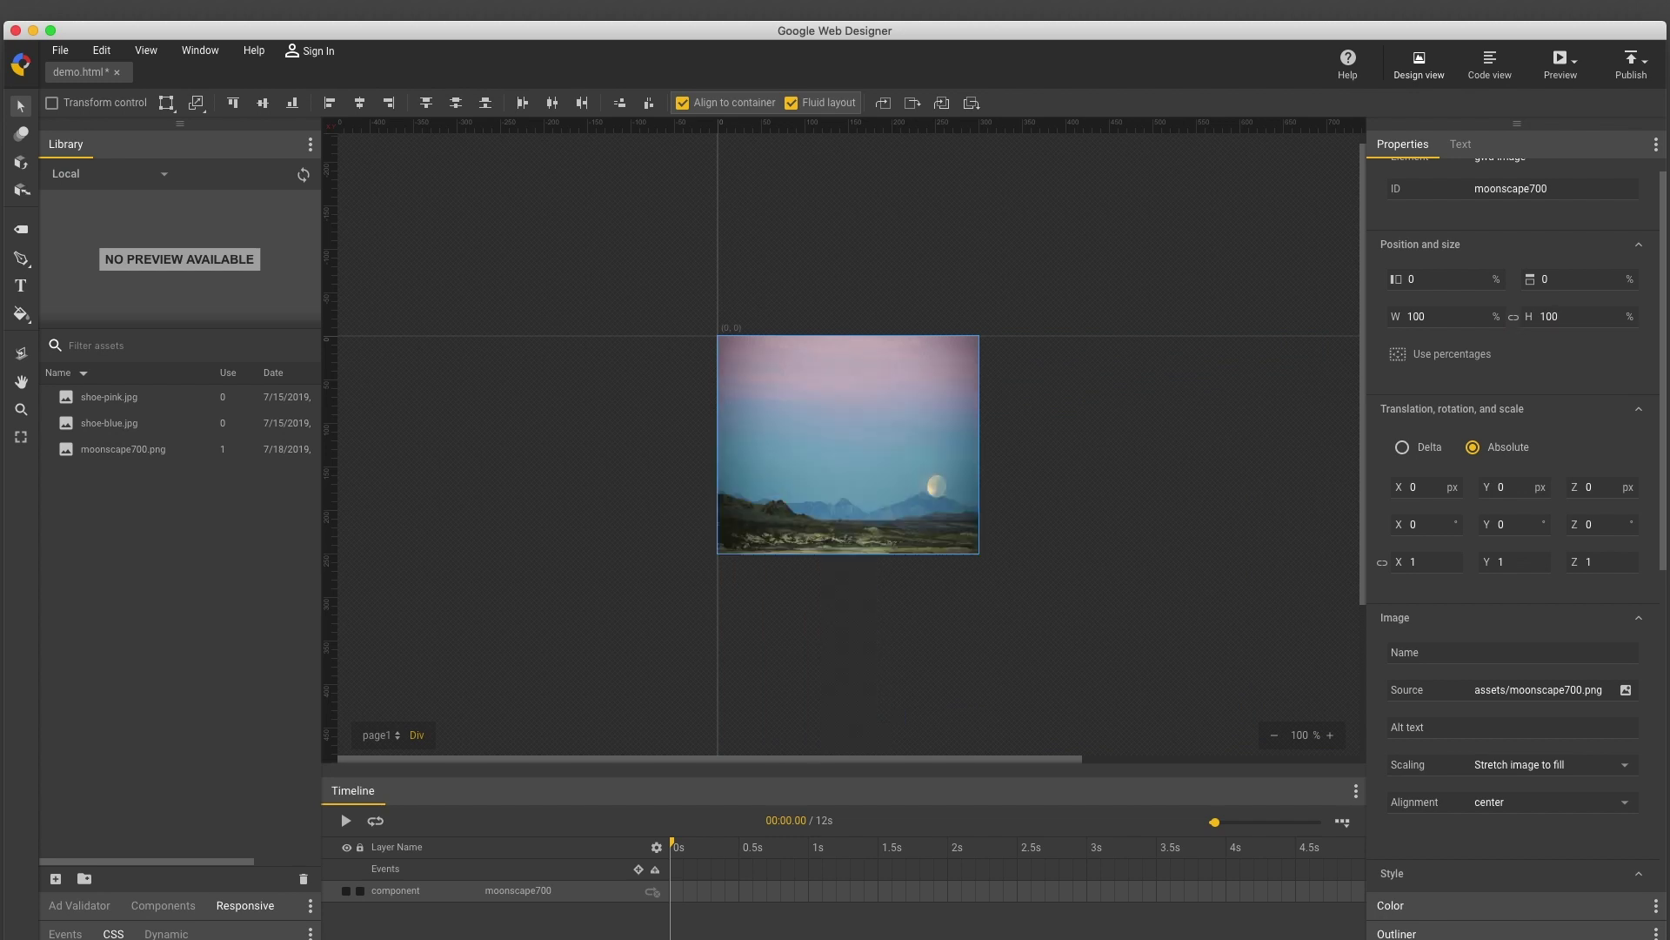
Change the moonscape image's Scaling from Stretch image to fill to Crop image to fill
click(1528, 773)
click(1557, 823)
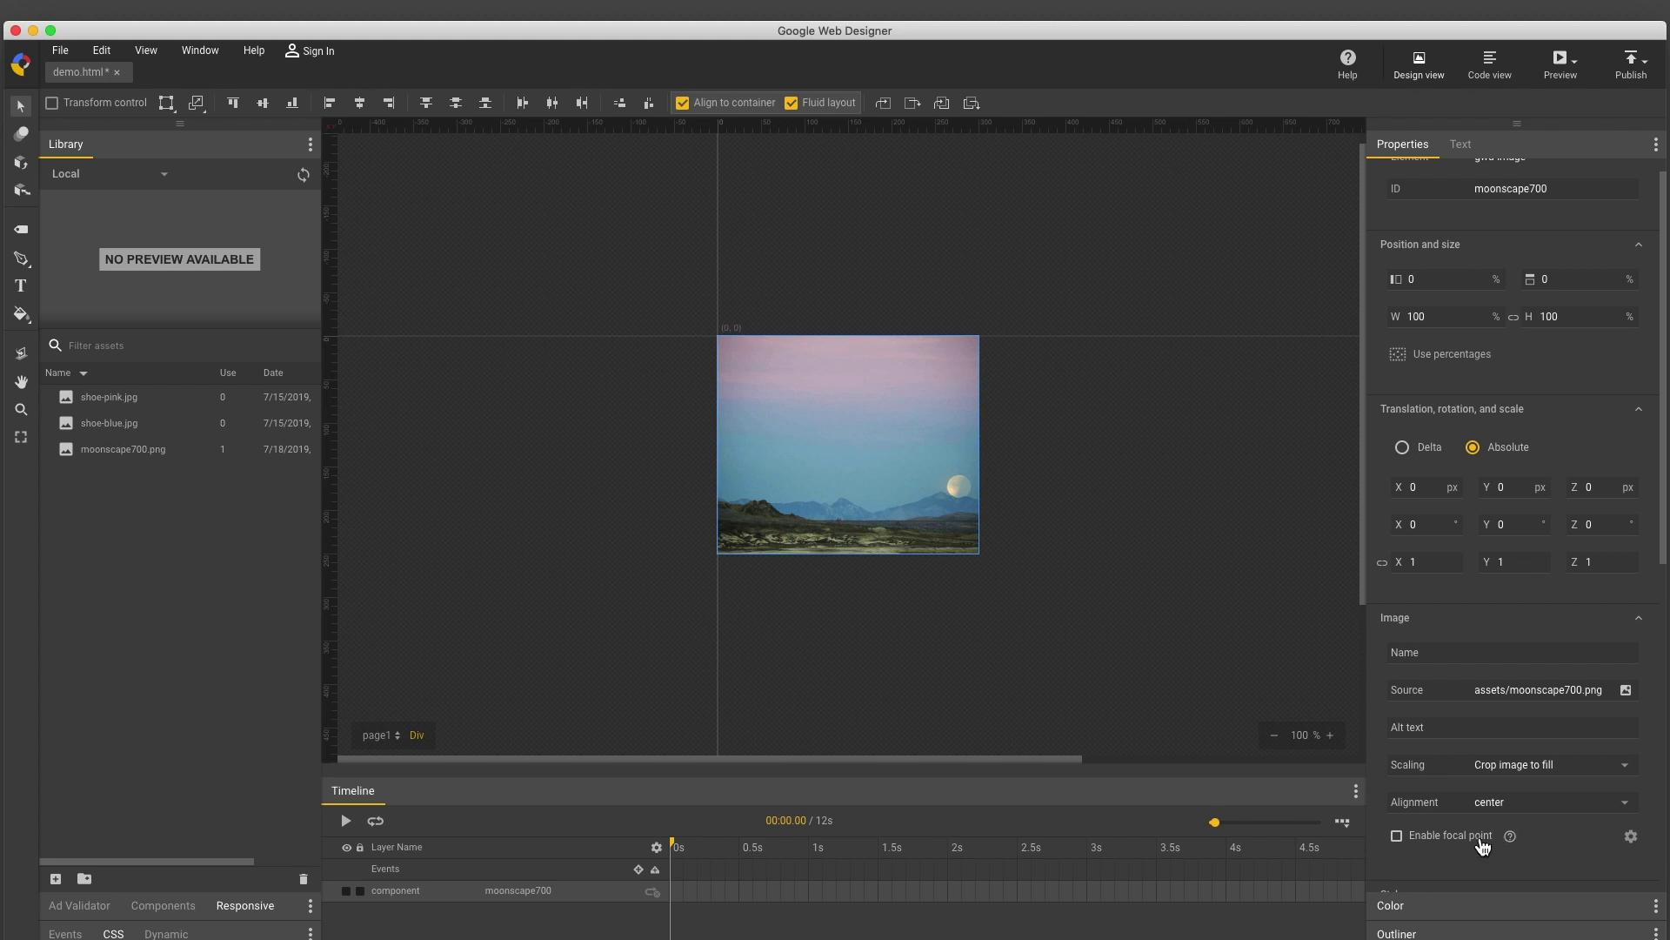
click(1586, 772)
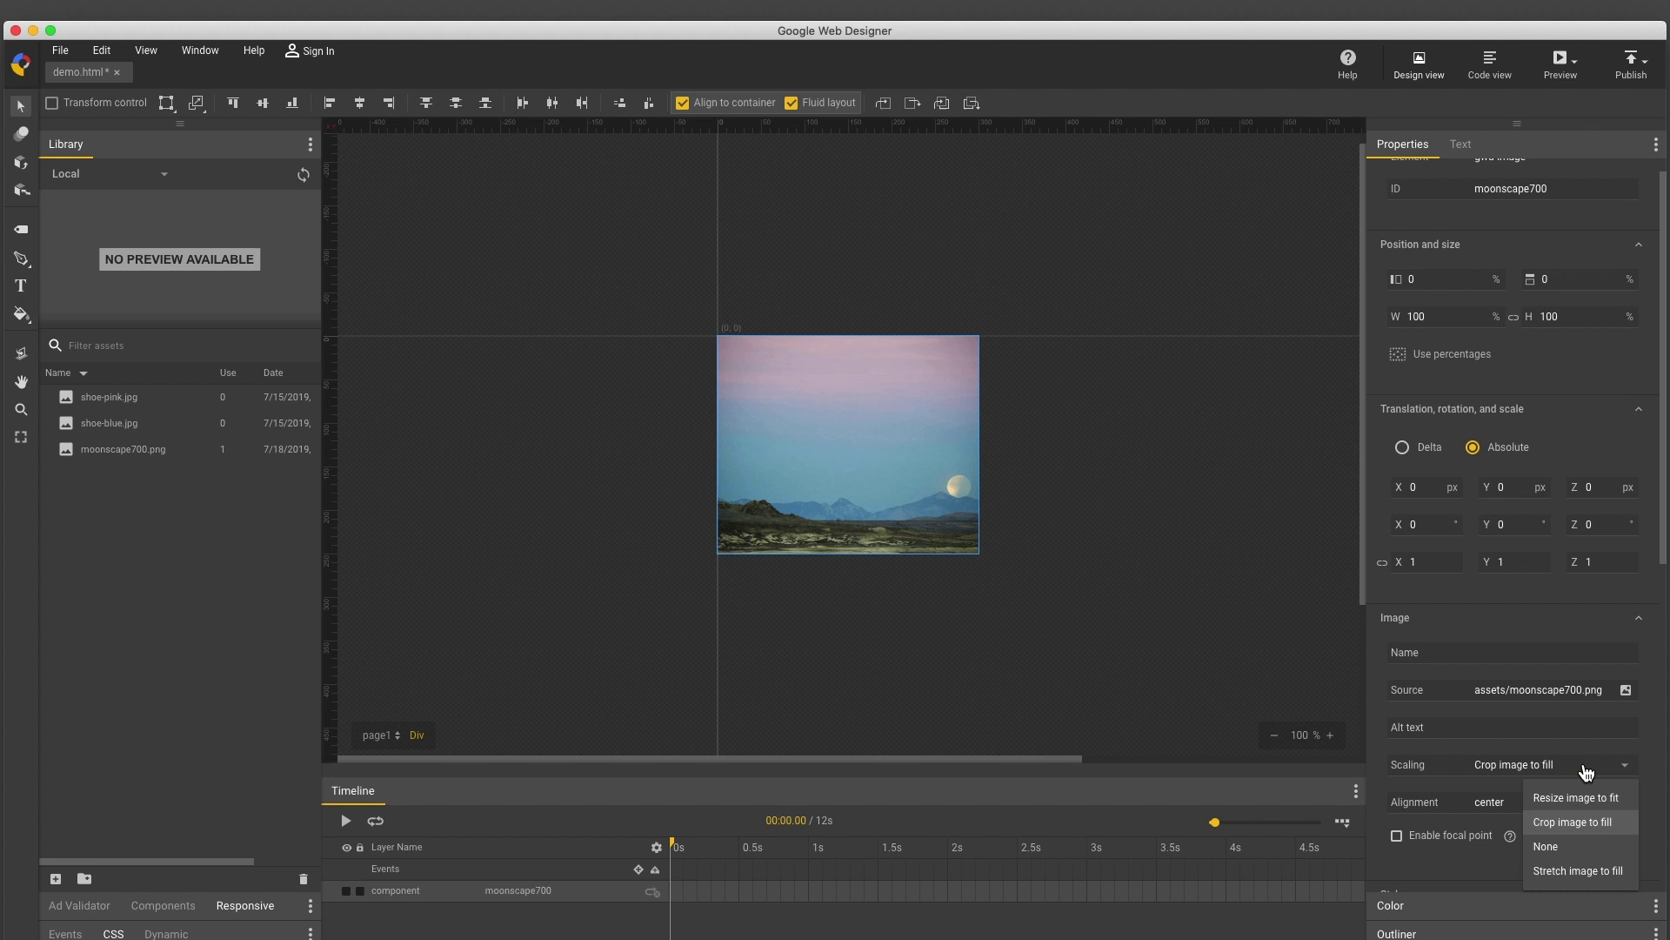
click(1586, 825)
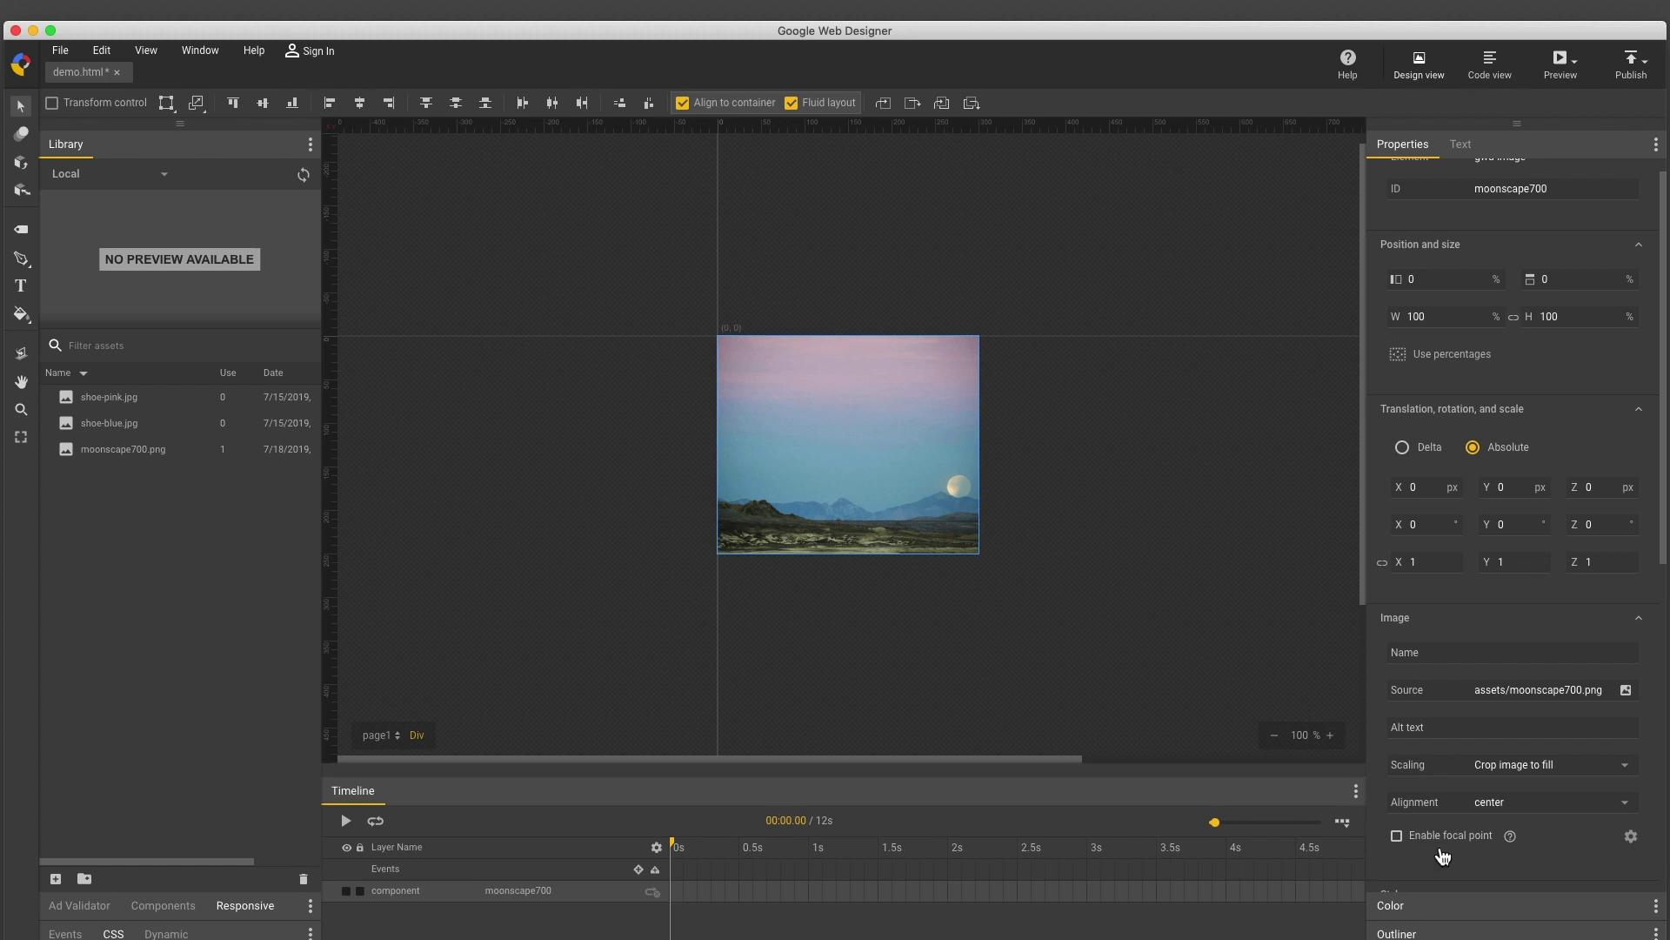
Place the moonscape's focal point on the moon, check the crop preview, and apply it
right_click(867, 503)
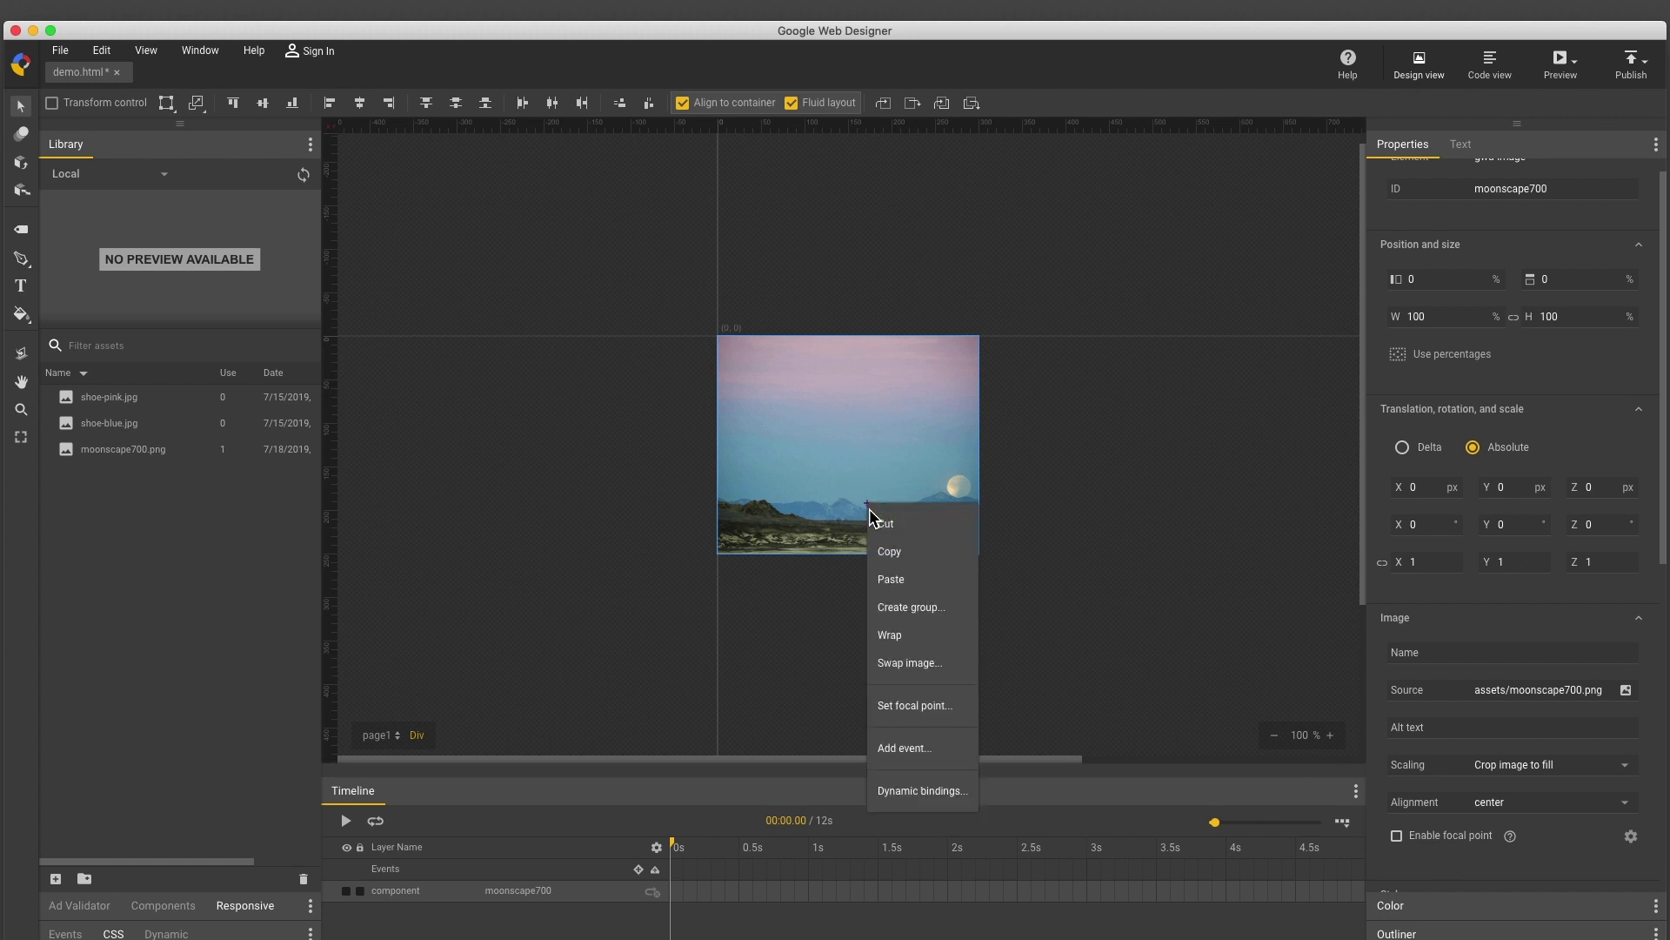
click(922, 707)
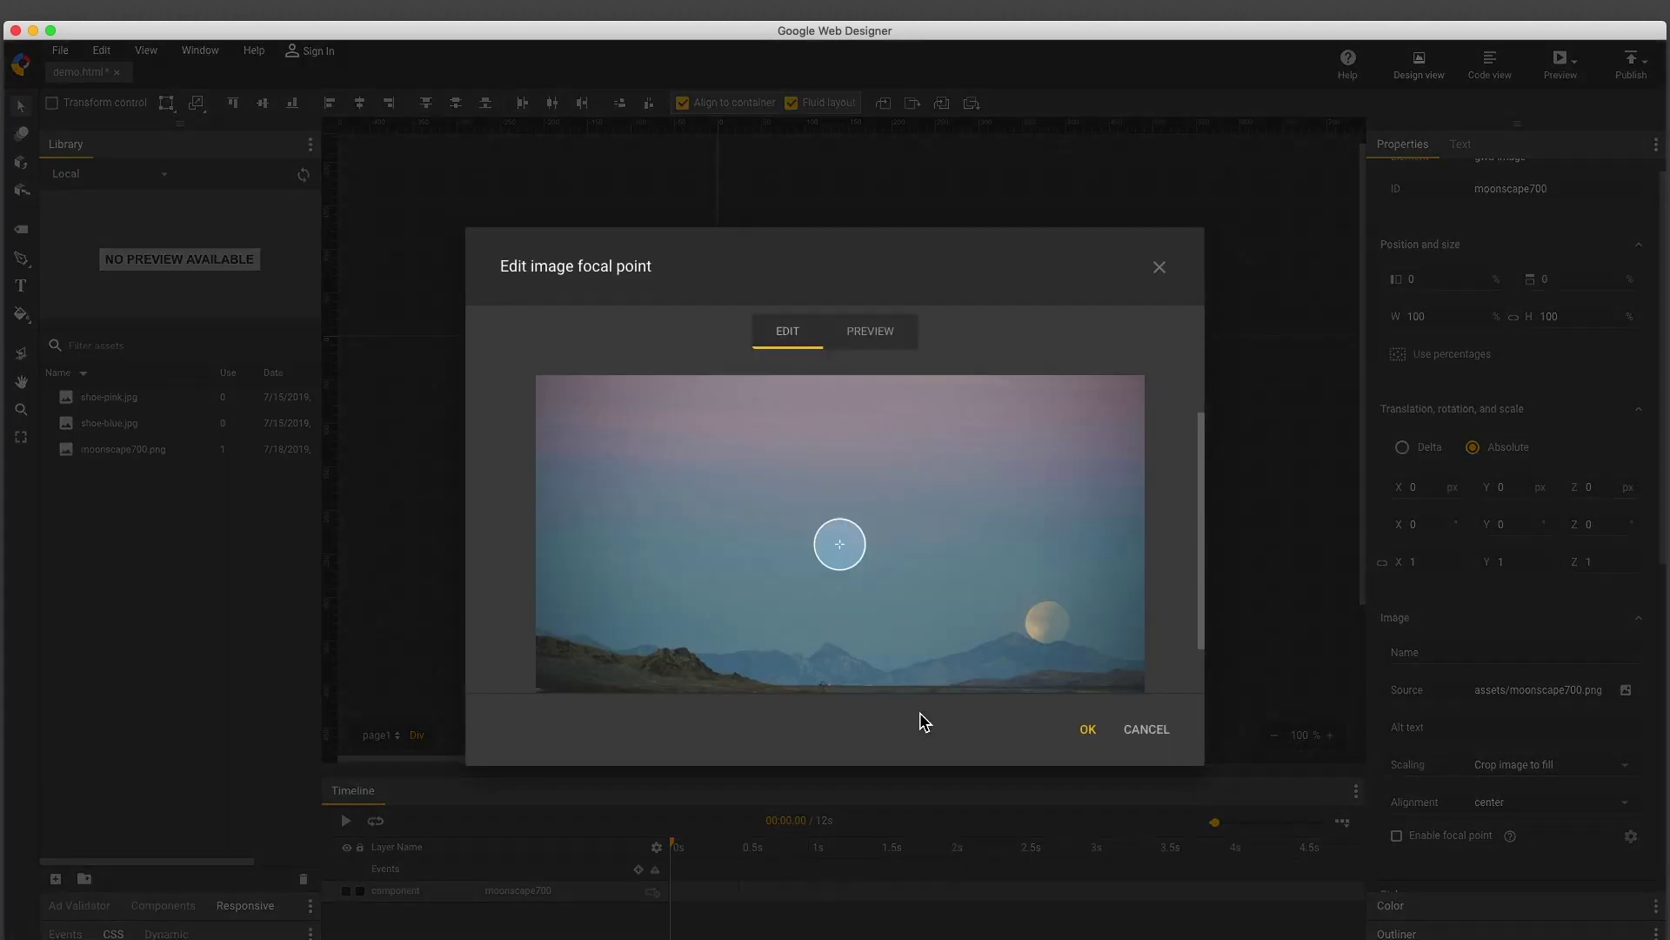
click(887, 340)
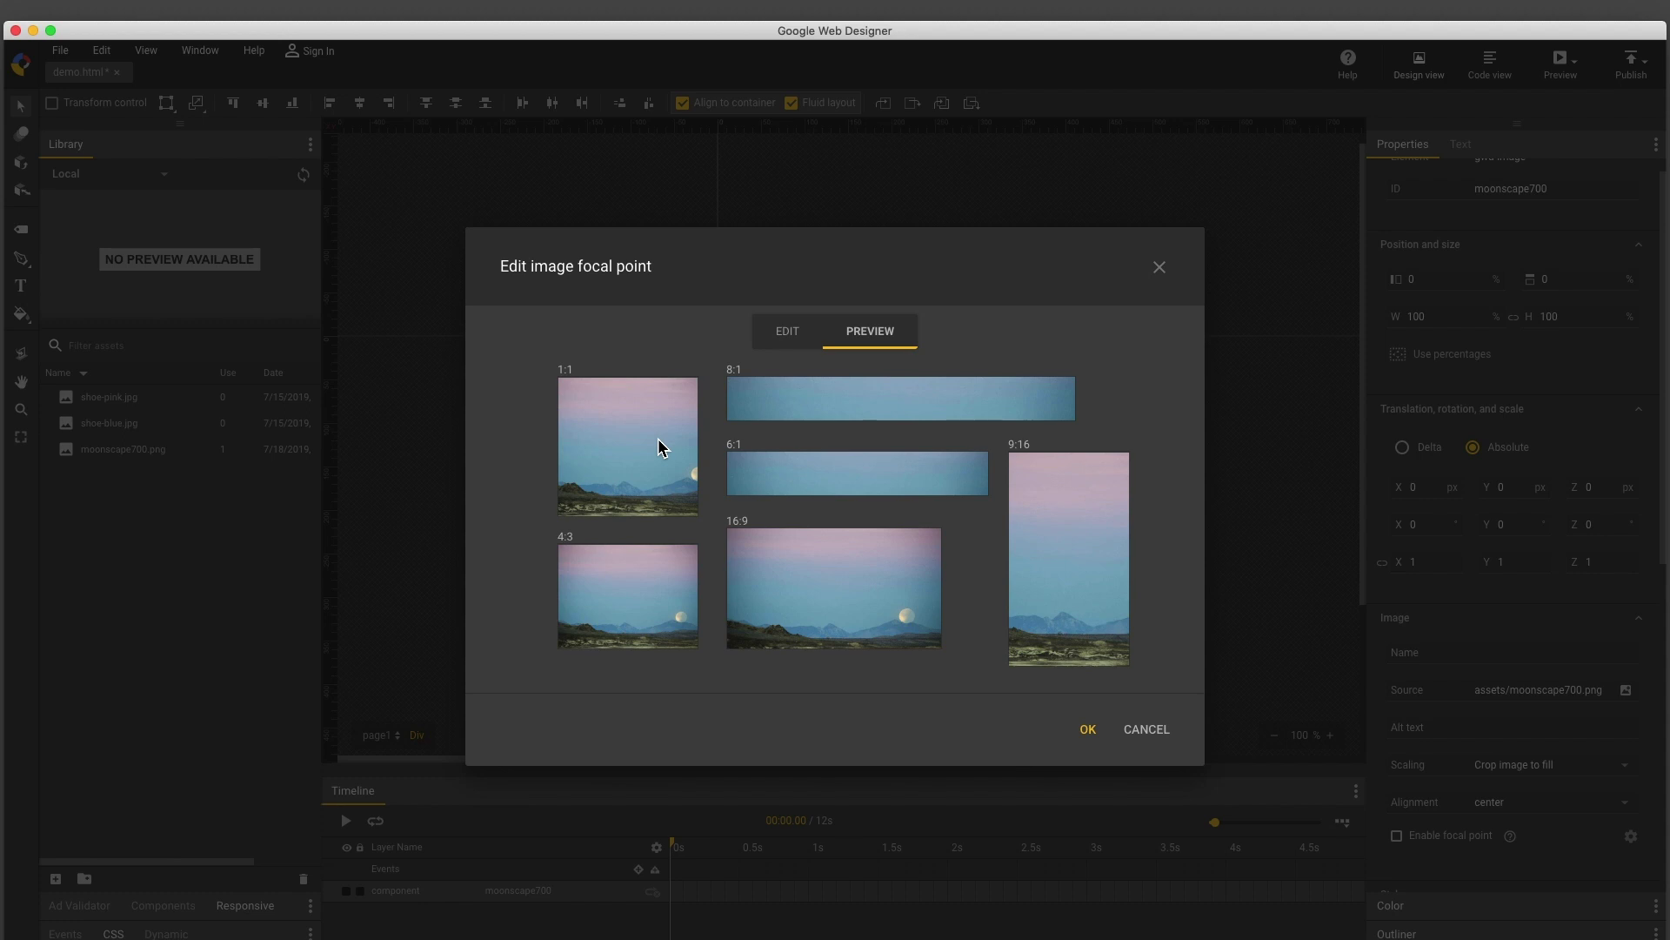
click(785, 341)
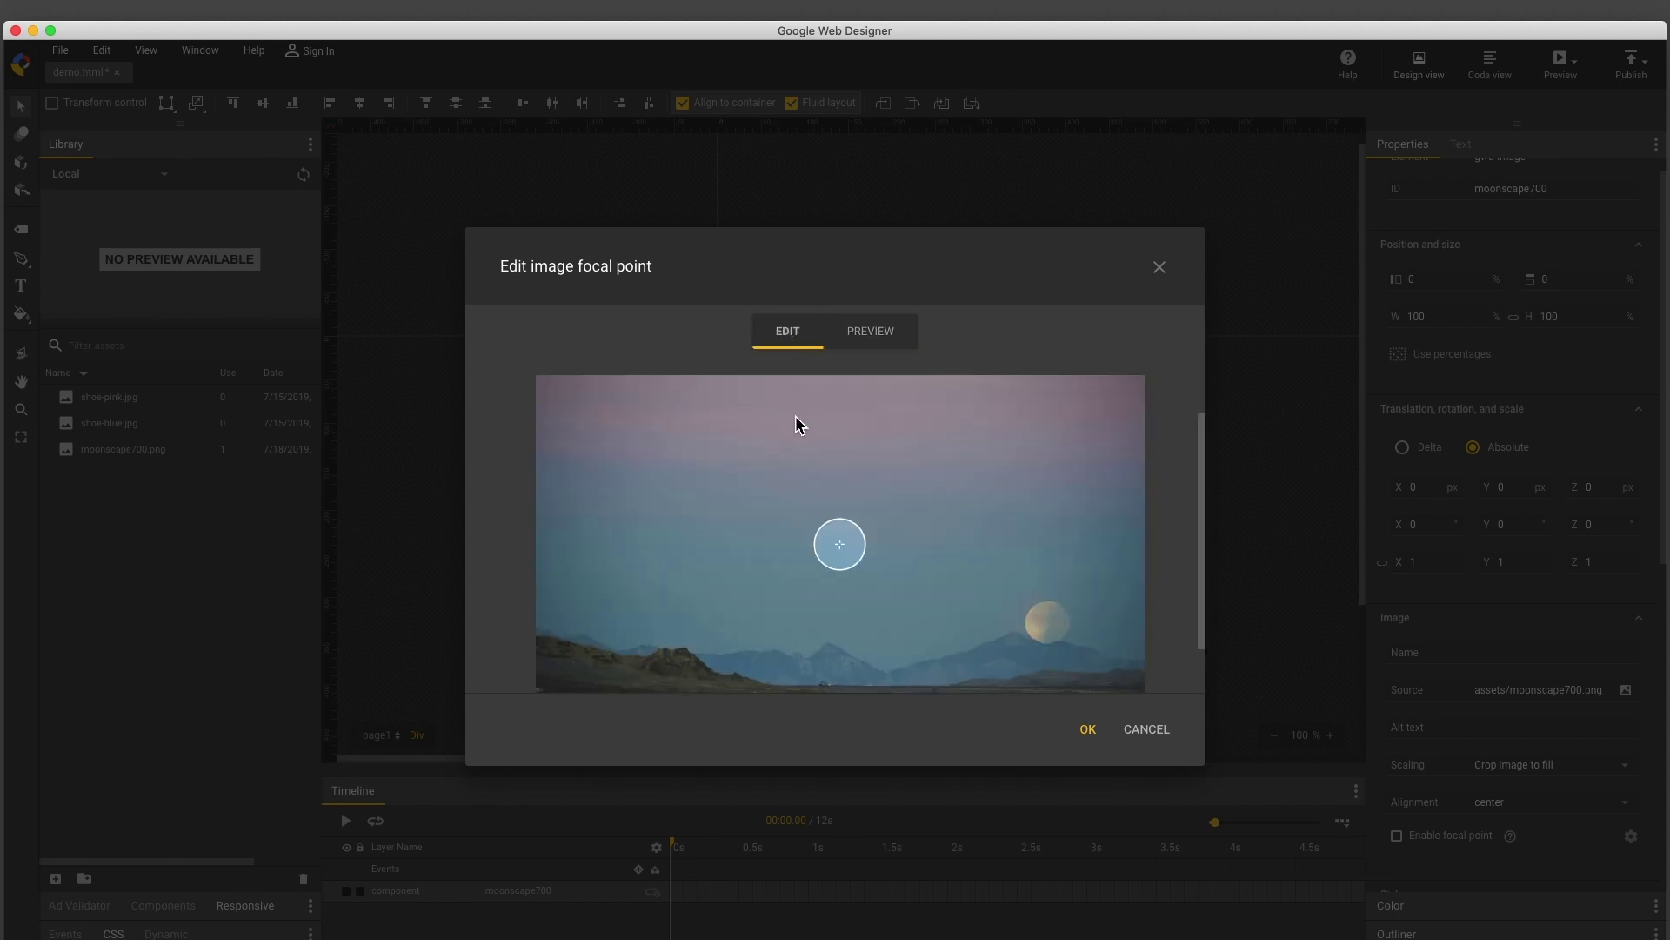
drag(846, 548, 1060, 628)
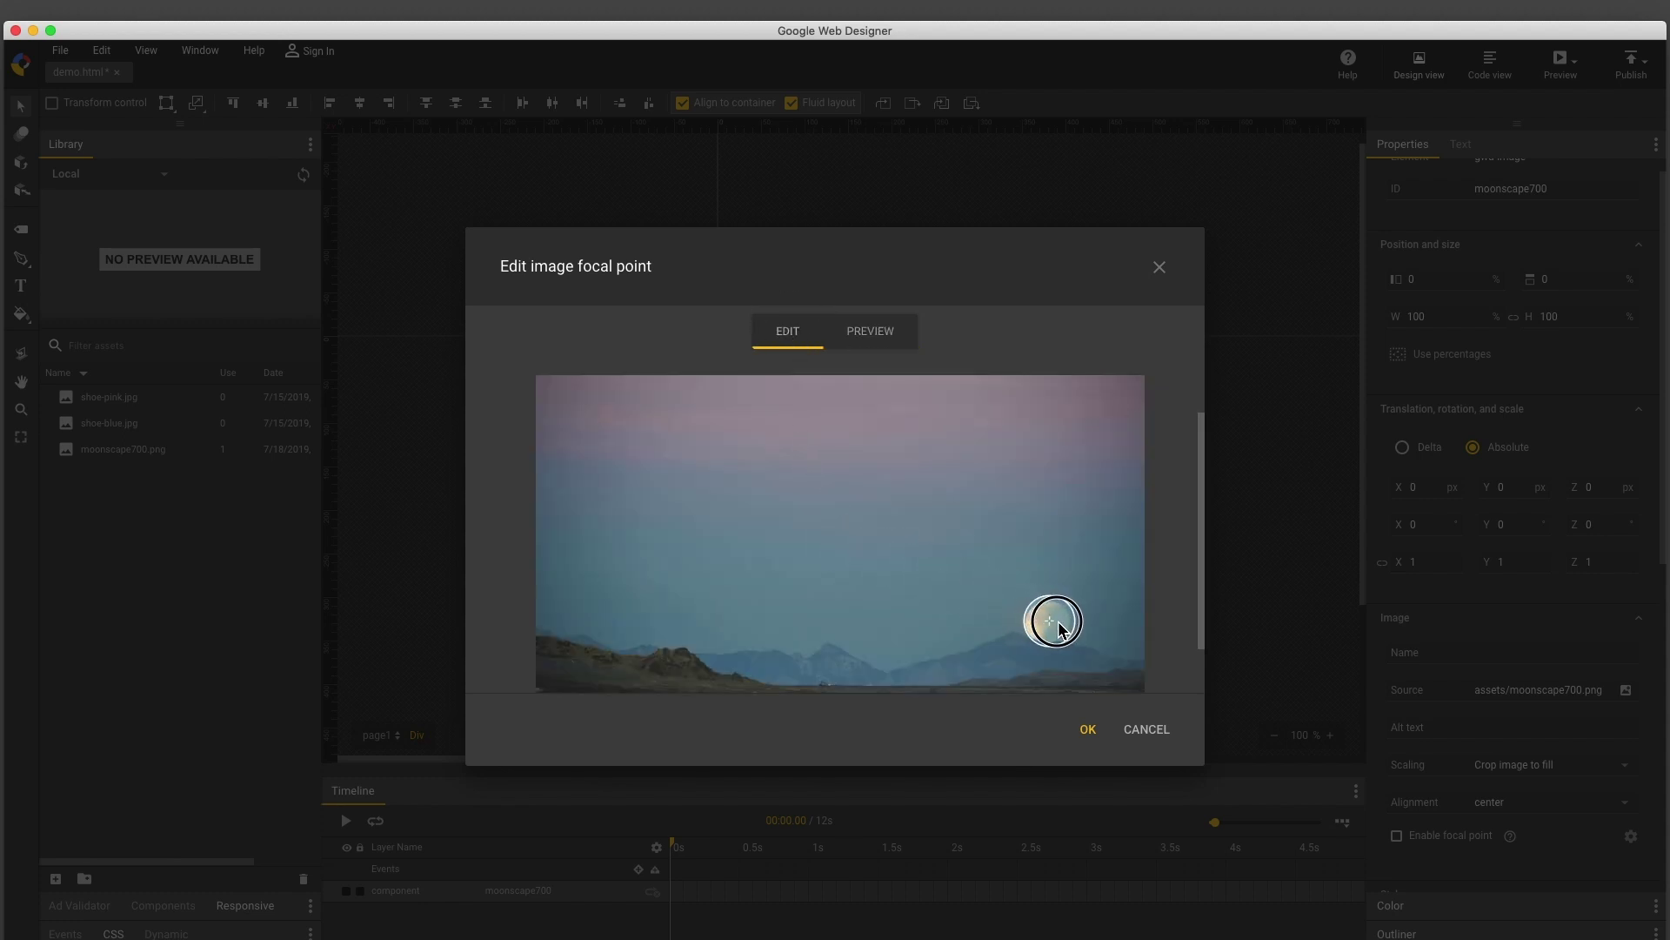
click(876, 343)
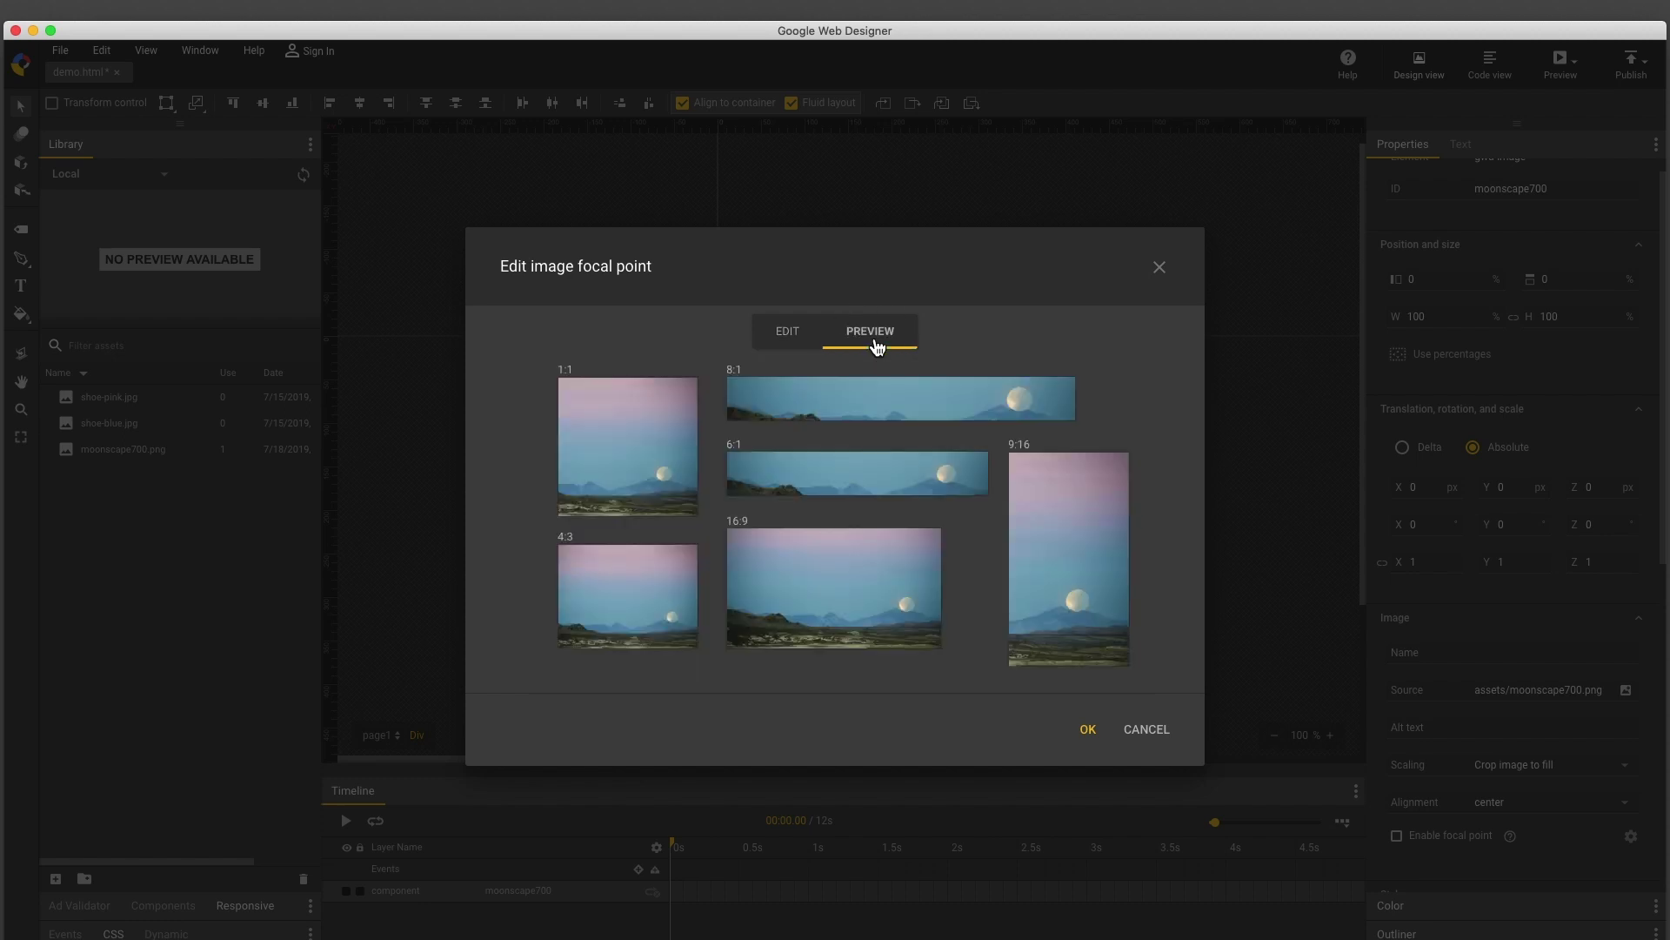
click(1088, 730)
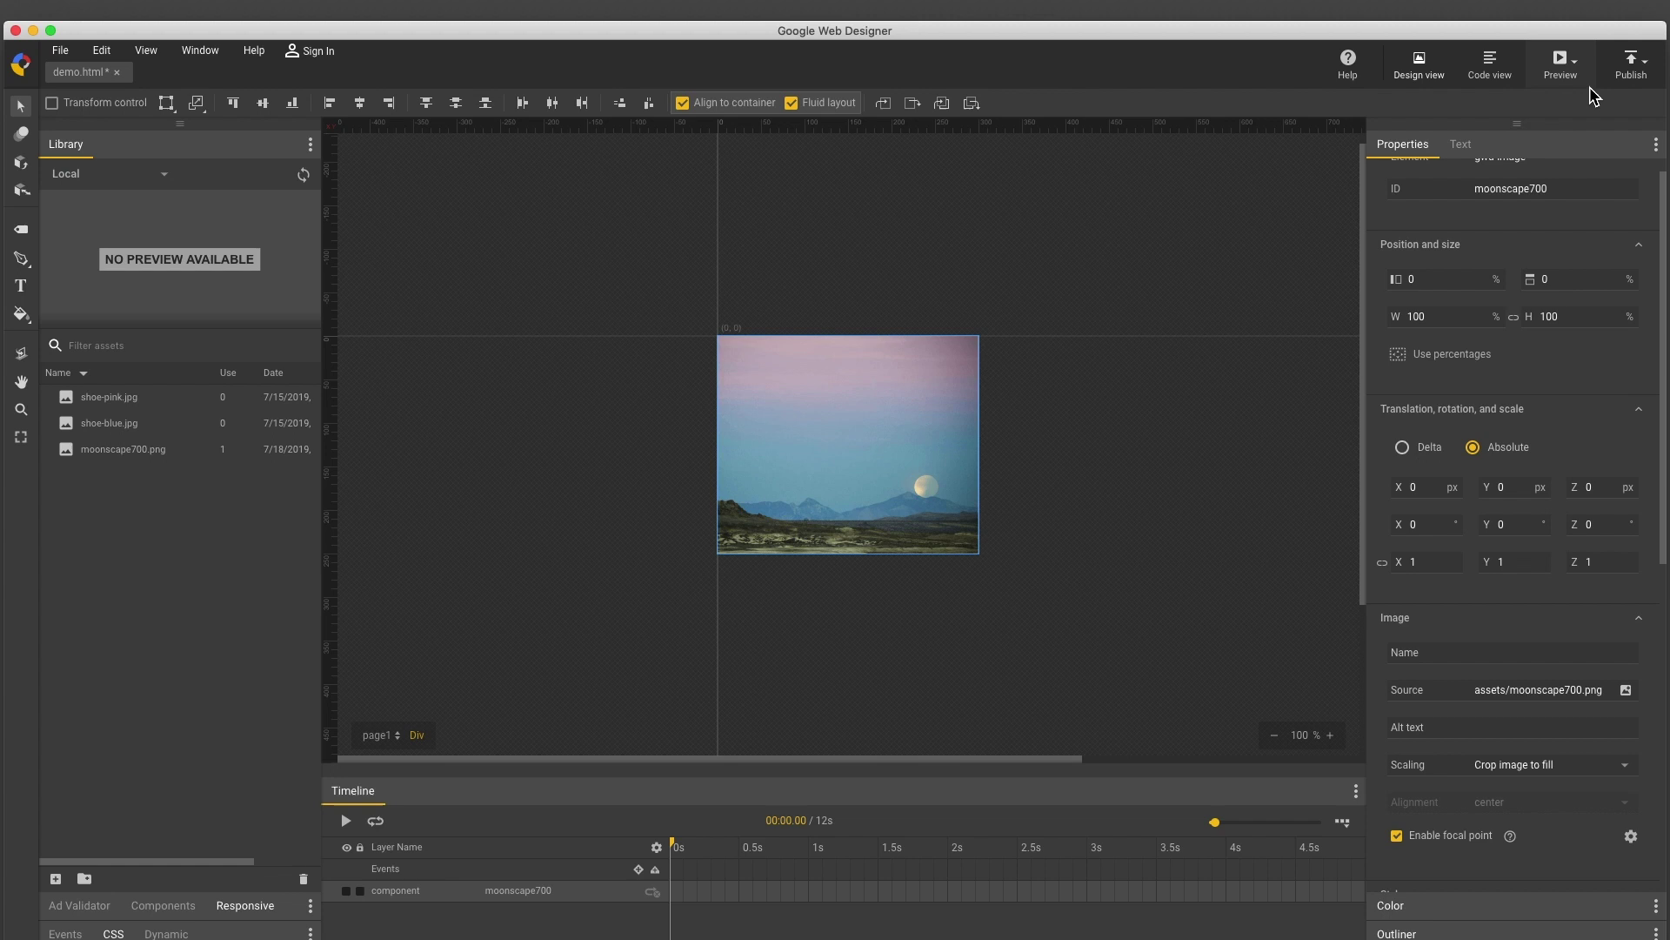
Preview the banner in Chrome at all ad sizes, scroll through the cards, then return to the designer
click(1575, 67)
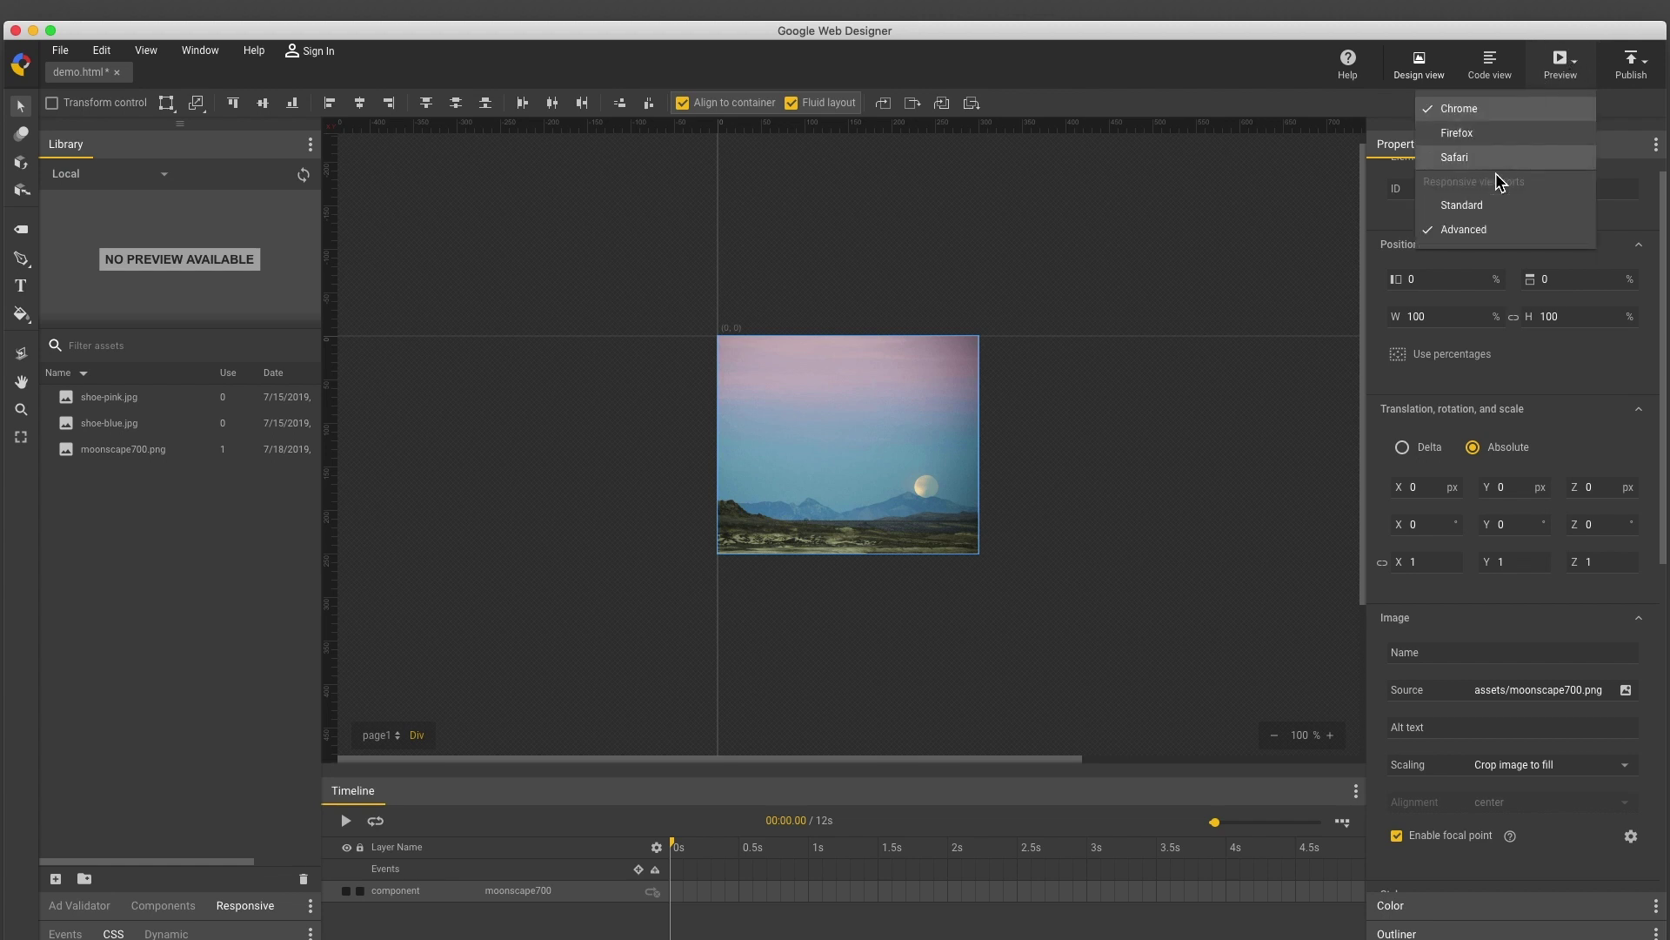
click(1470, 110)
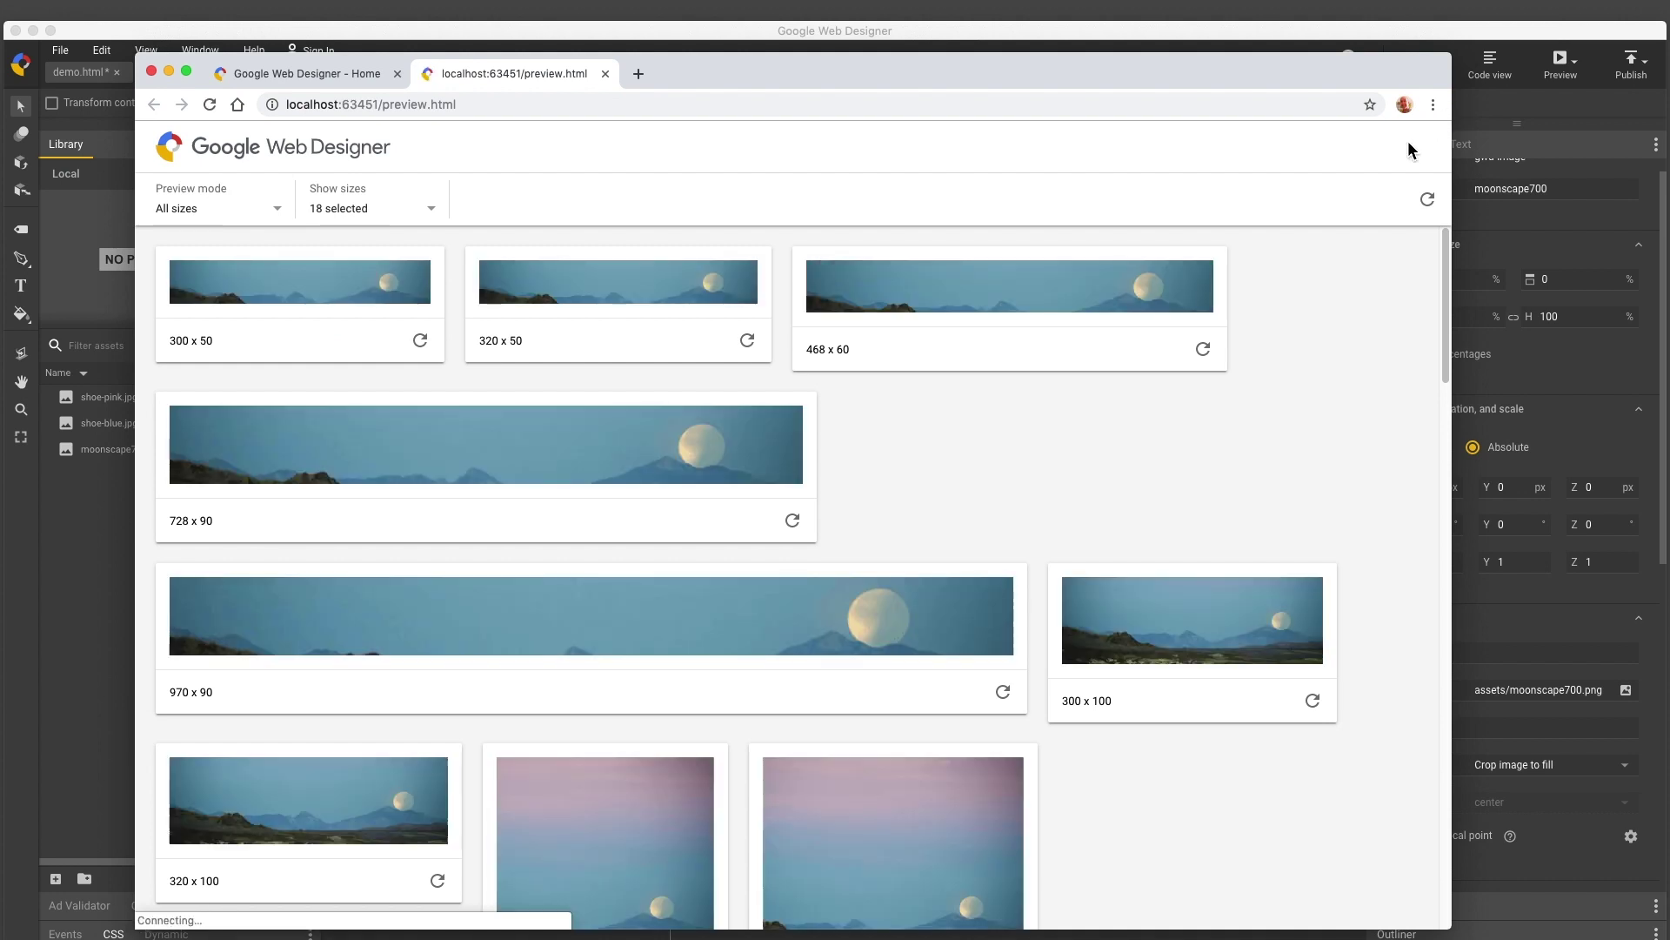
scroll(1345, 384, down, 3)
scroll(1342, 384, down, 1)
scroll(1343, 385, down, 3)
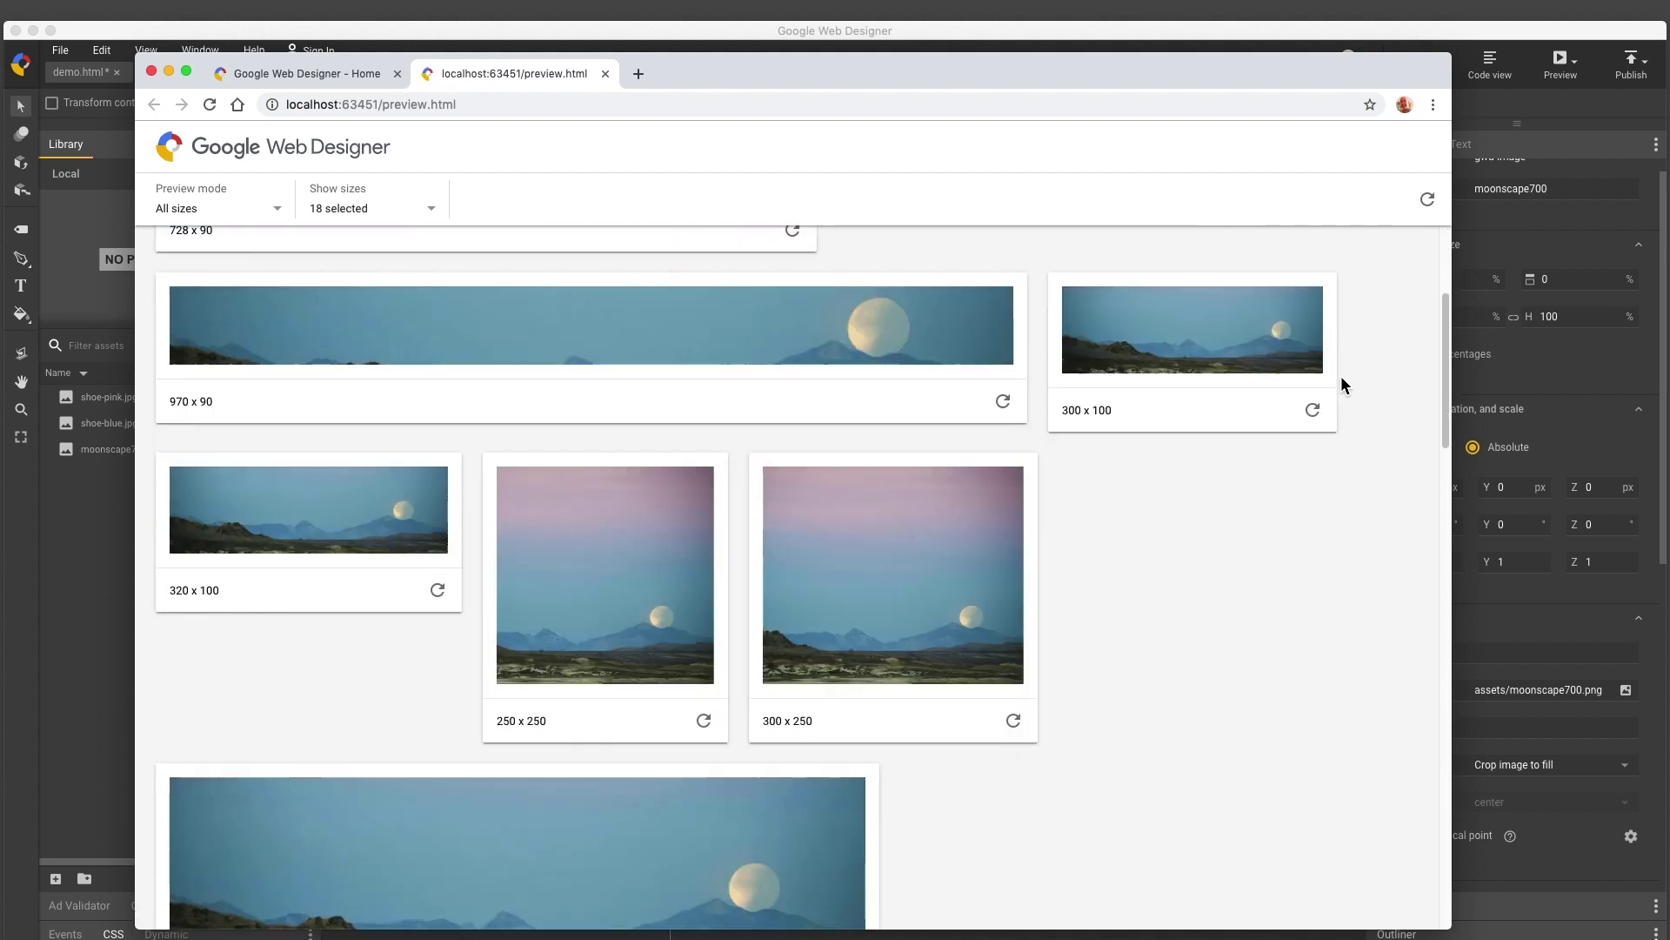
scroll(1342, 385, down, 2)
scroll(1343, 384, down, 2)
scroll(1343, 385, down, 3)
scroll(1343, 385, down, 5)
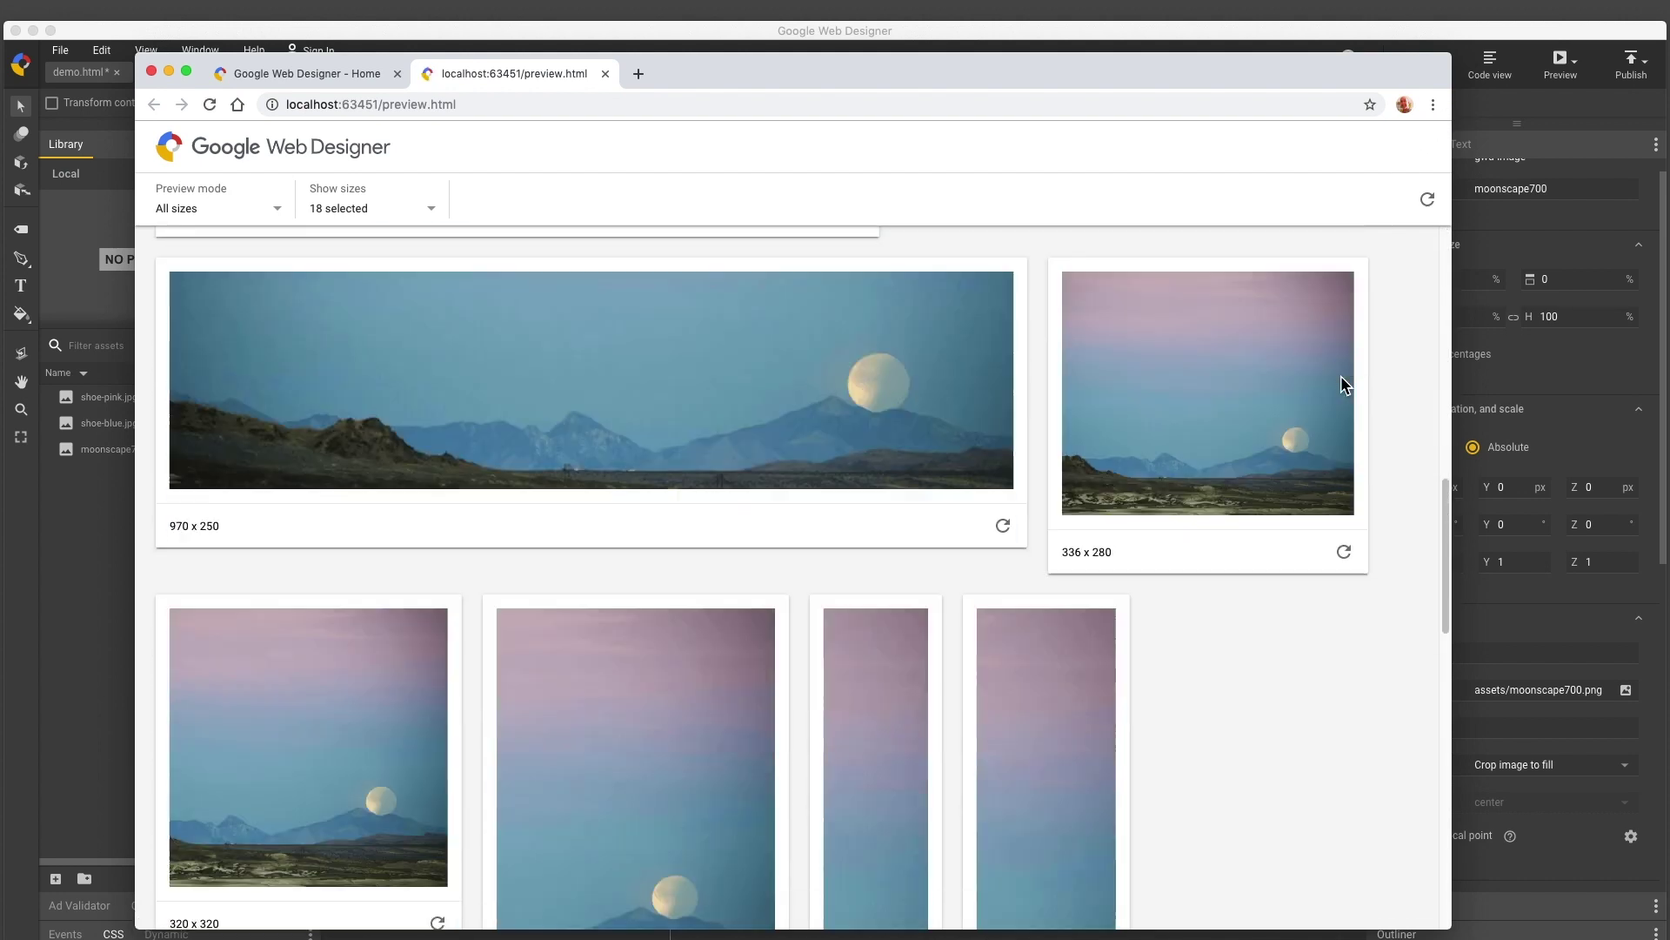
scroll(1342, 385, down, 5)
scroll(1343, 385, down, 4)
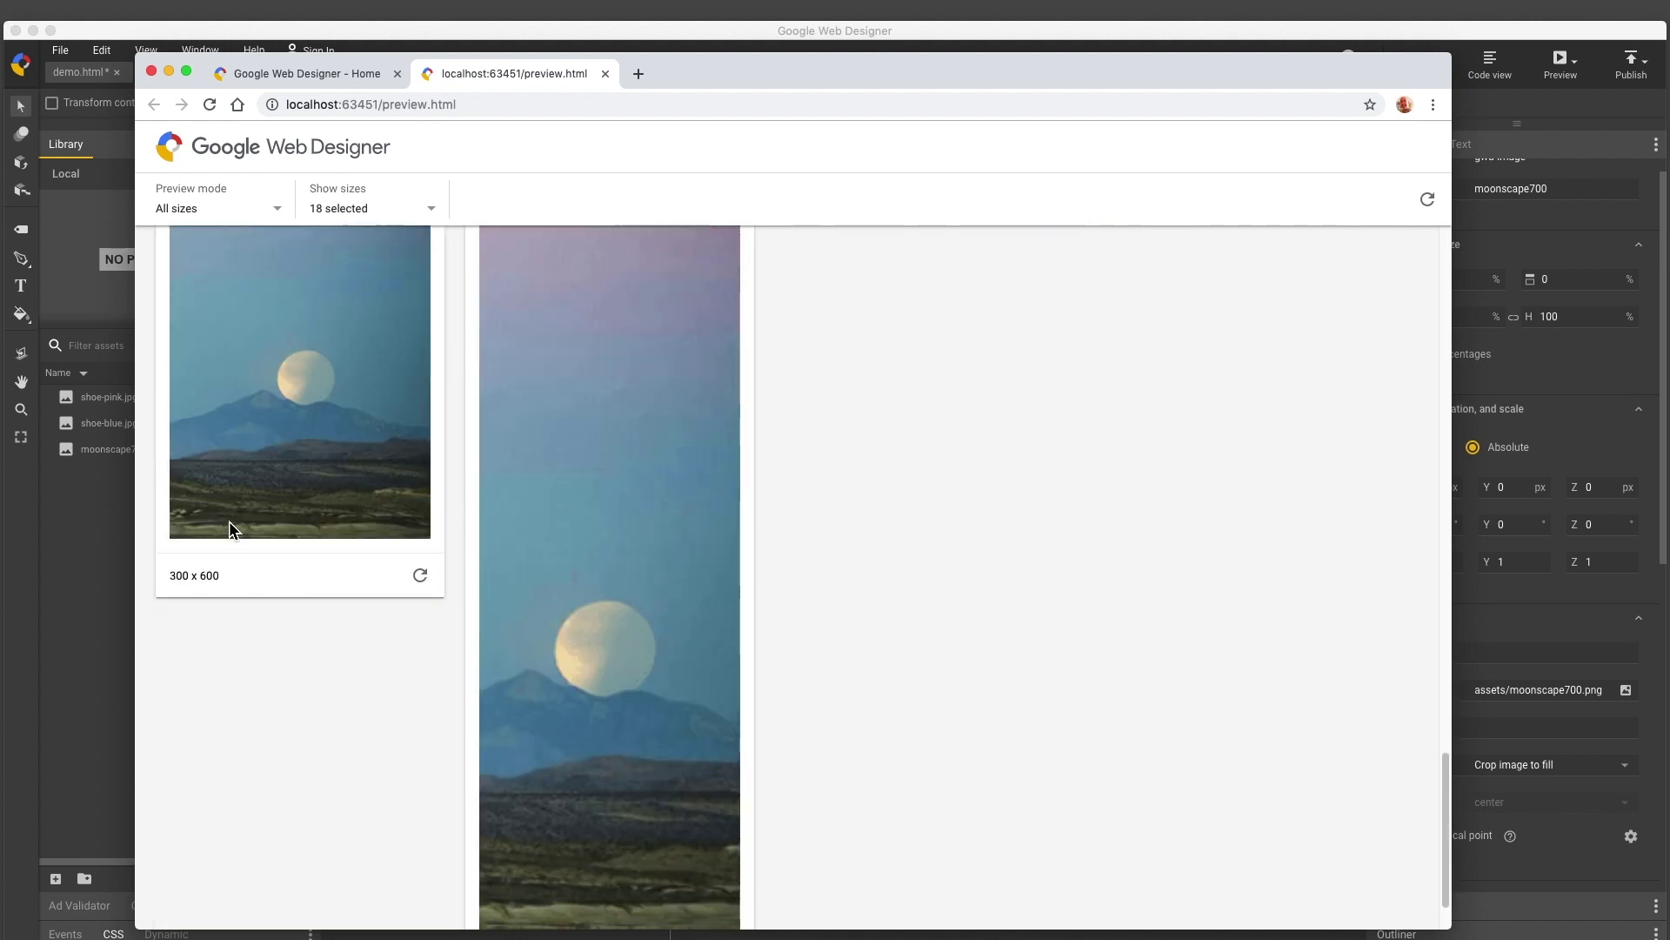
click(113, 588)
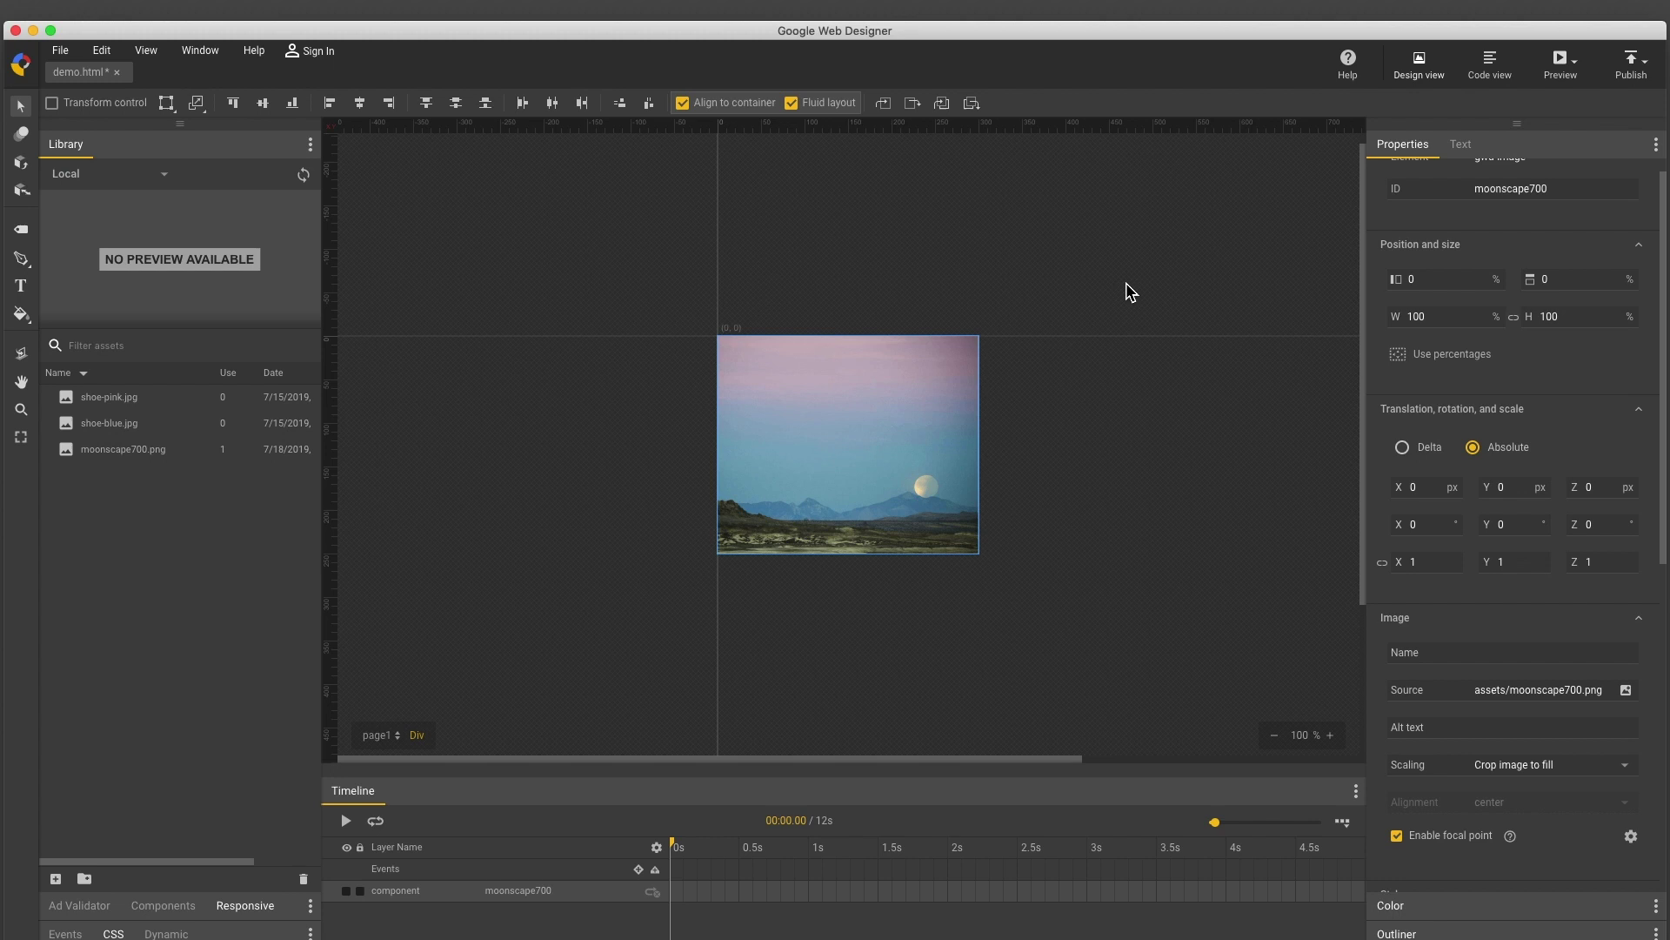
Set the moonscape's Scaling to None and remove its focal point
click(1599, 774)
click(1575, 844)
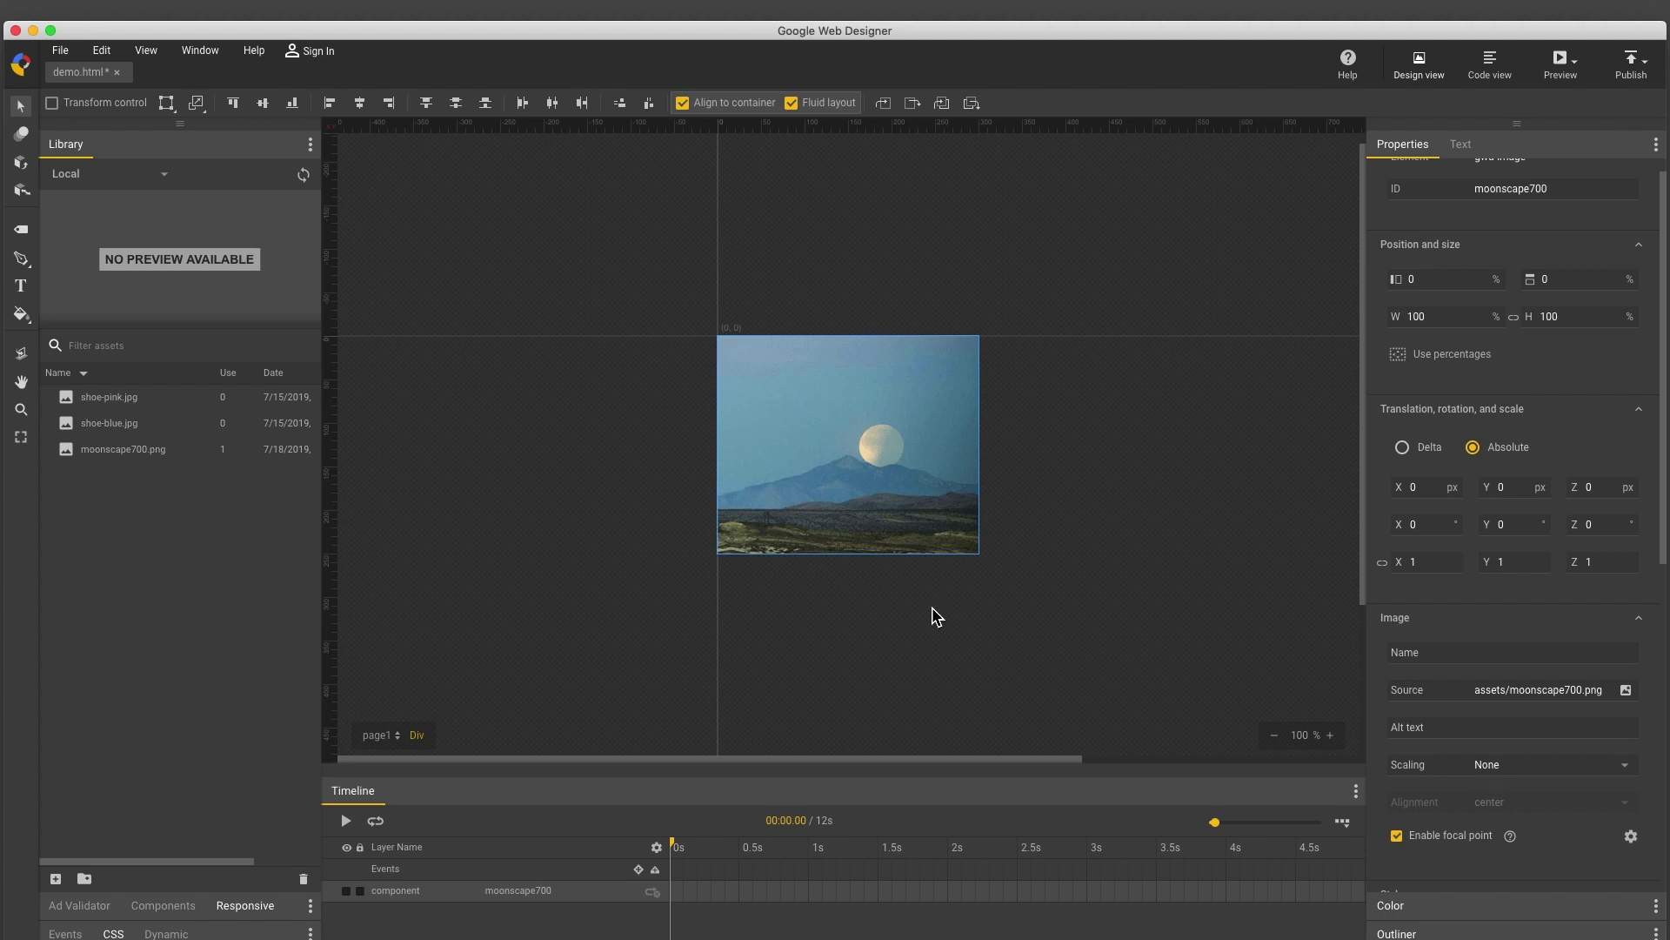
right_click(852, 487)
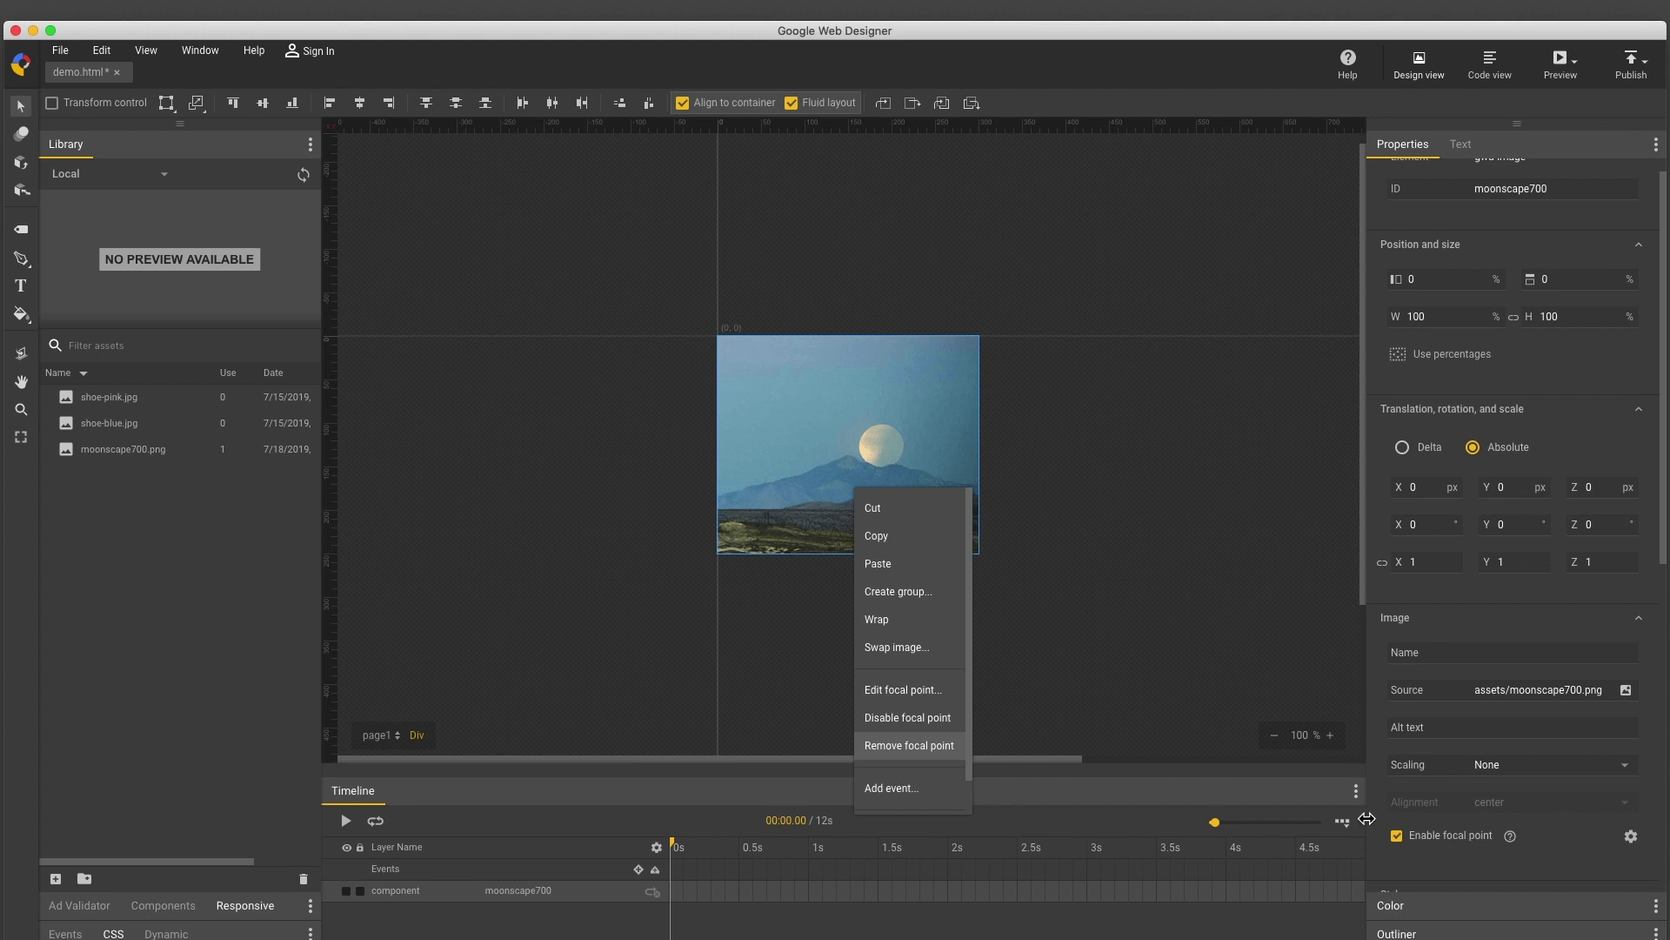
click(903, 746)
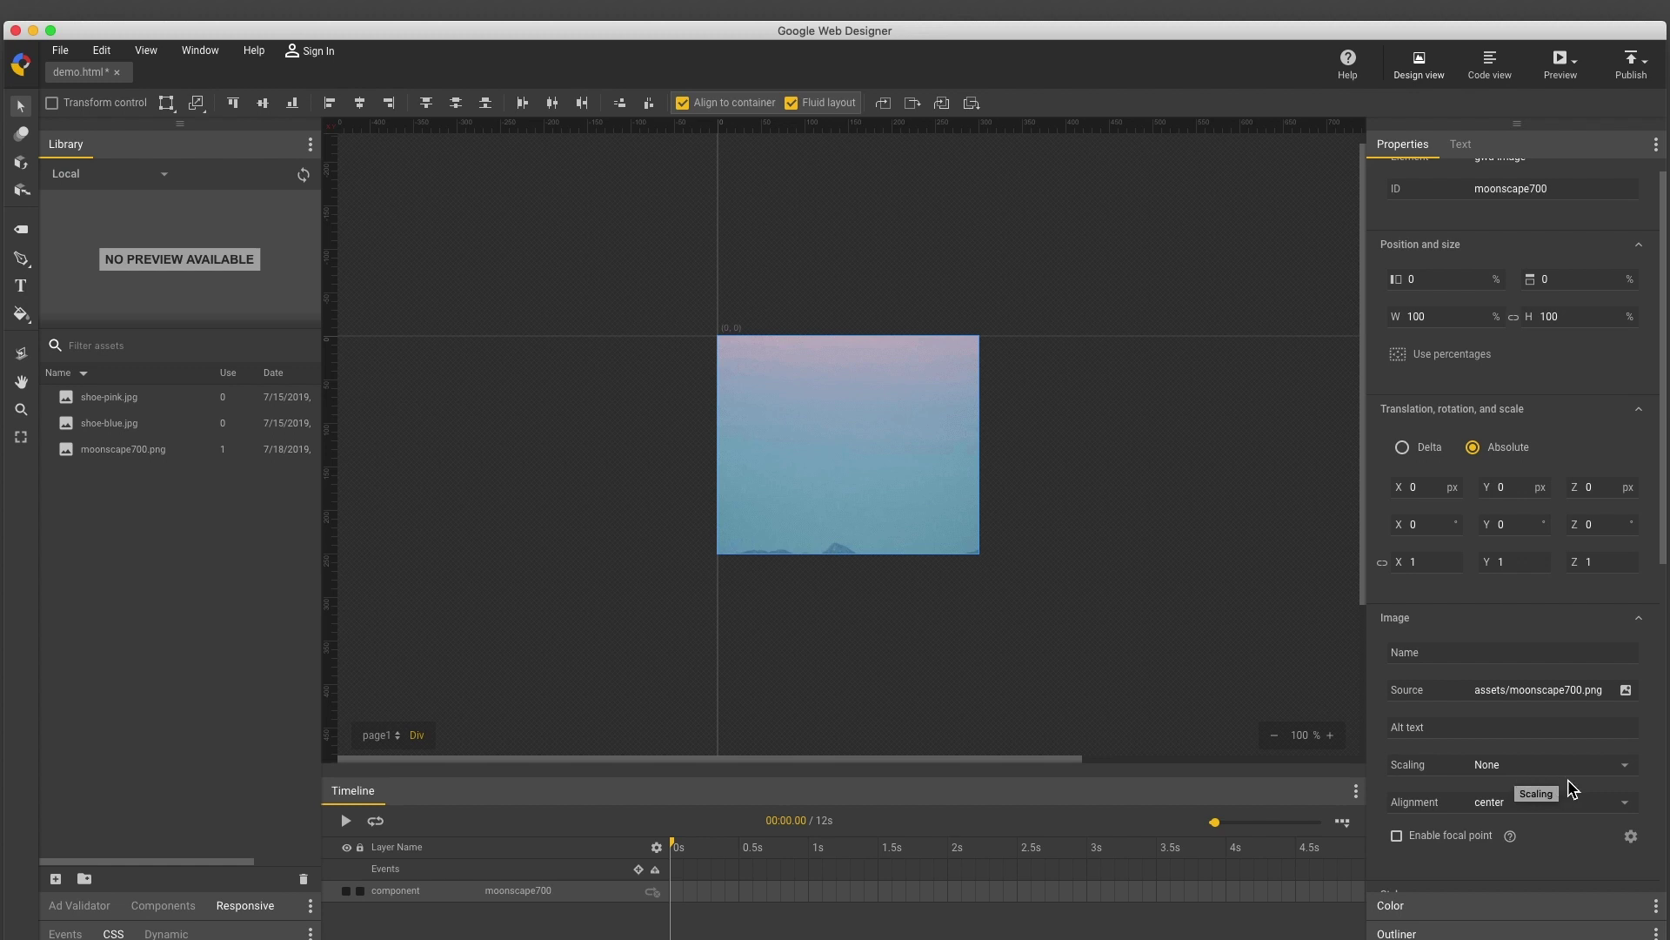
Set the unscaled moonscape's Alignment to bottom right and preview it across all ad sizes
scroll(1566, 783, down, 1)
scroll(1570, 786, down, 2)
scroll(1573, 787, down, 1)
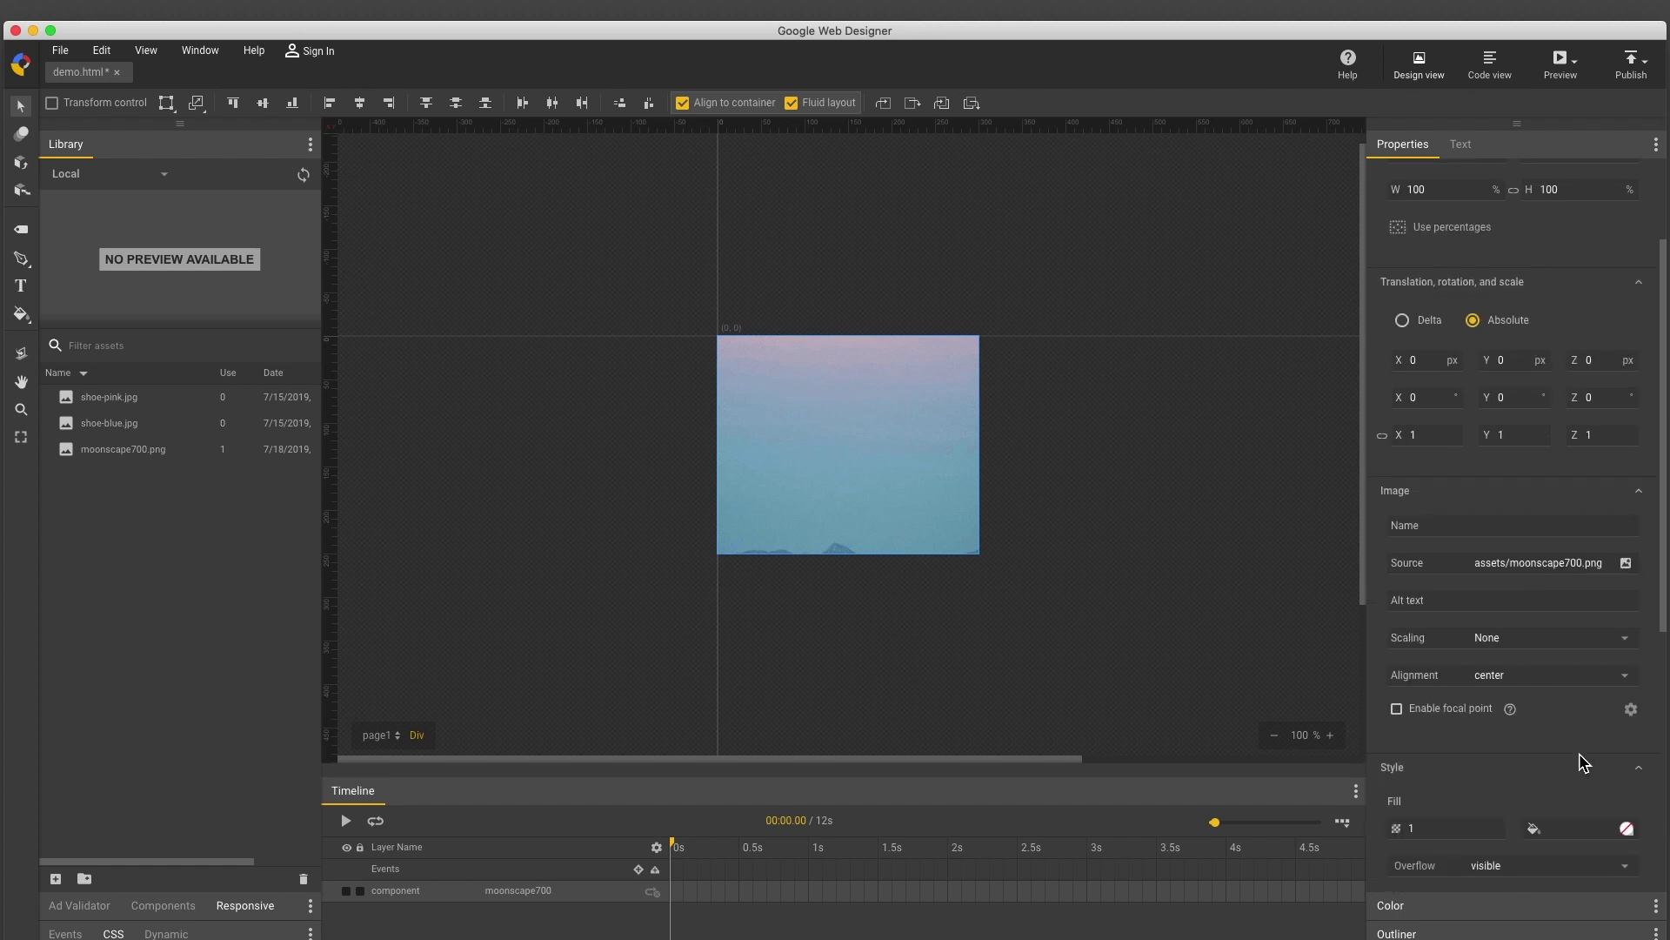
click(1634, 683)
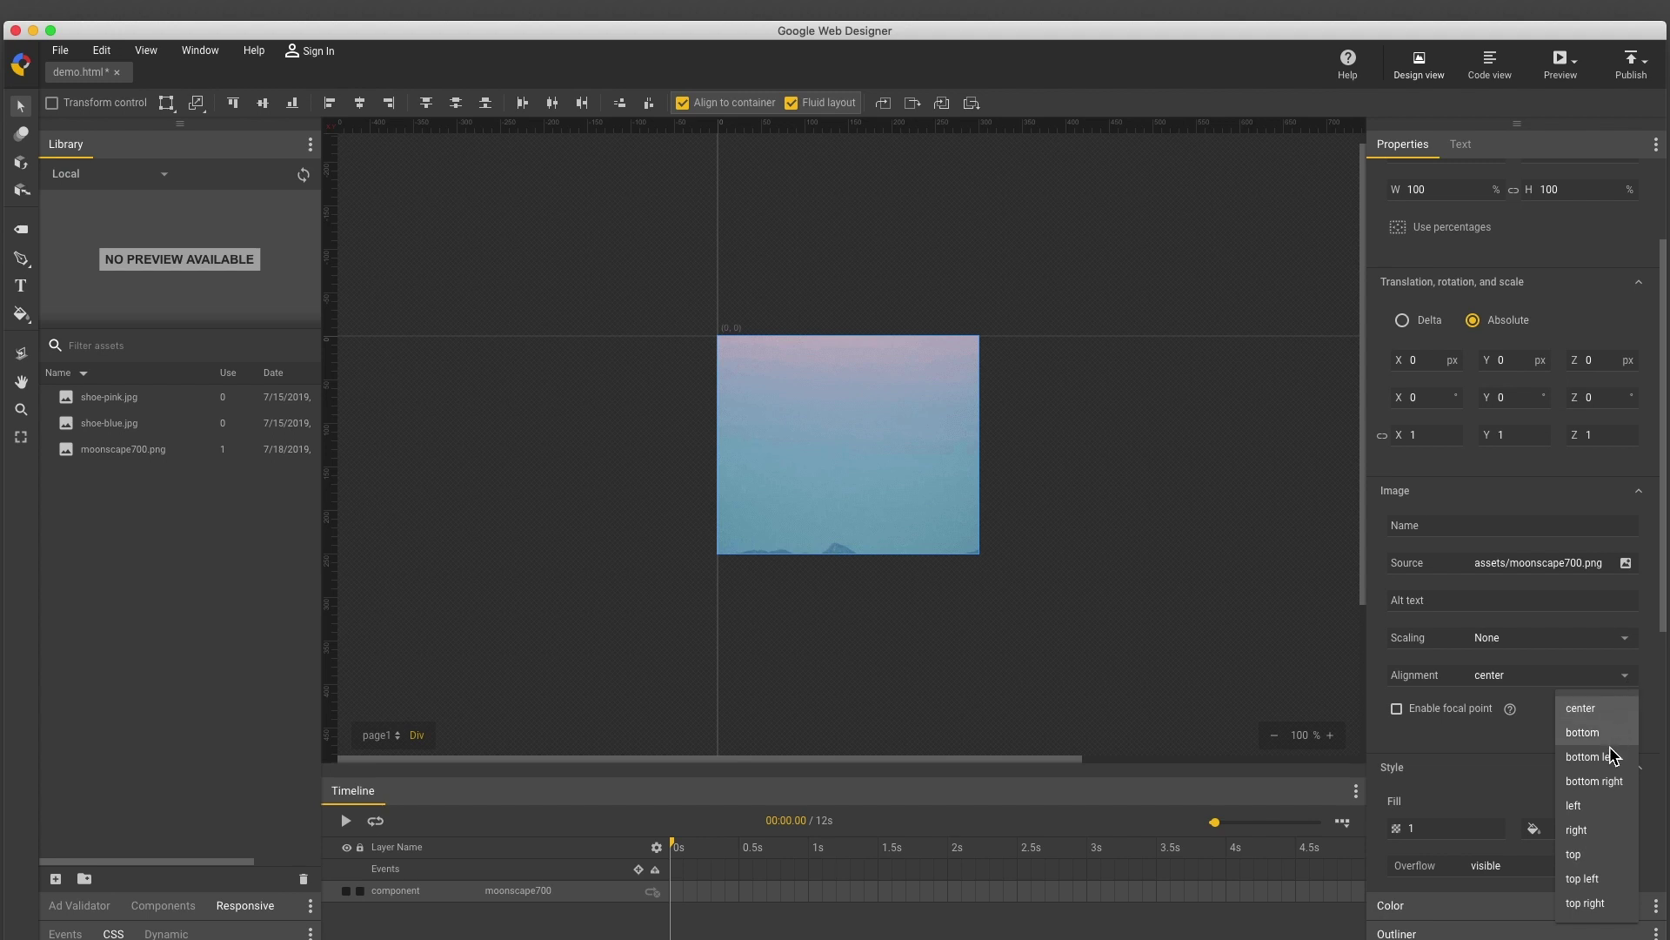
click(1612, 781)
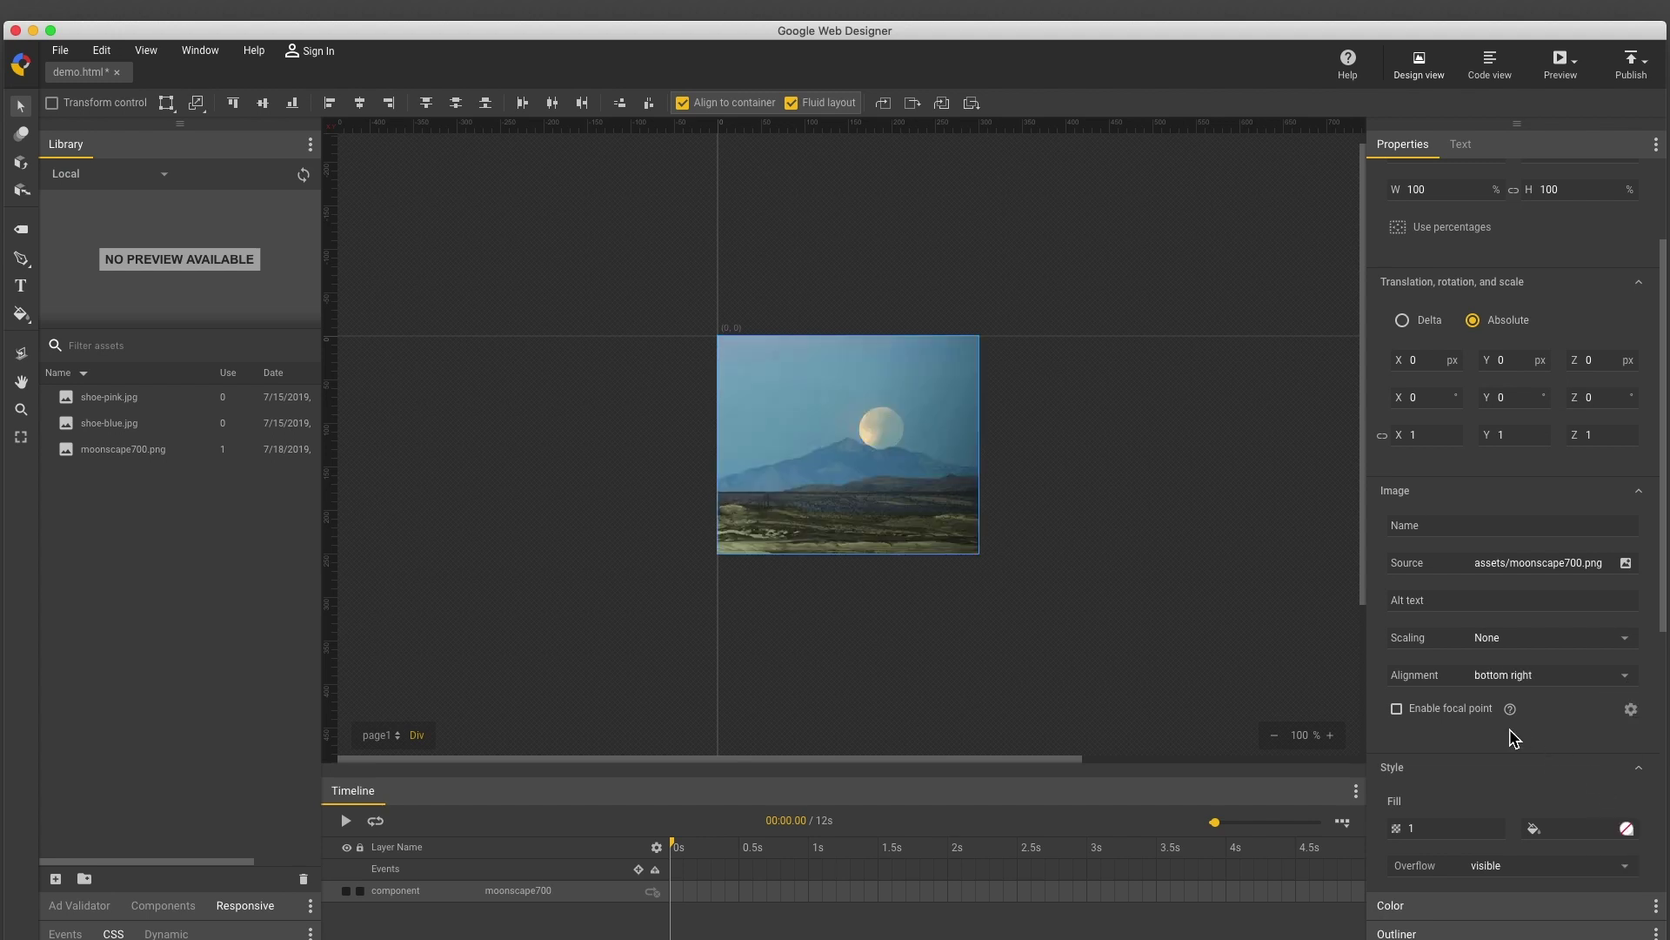
click(1566, 63)
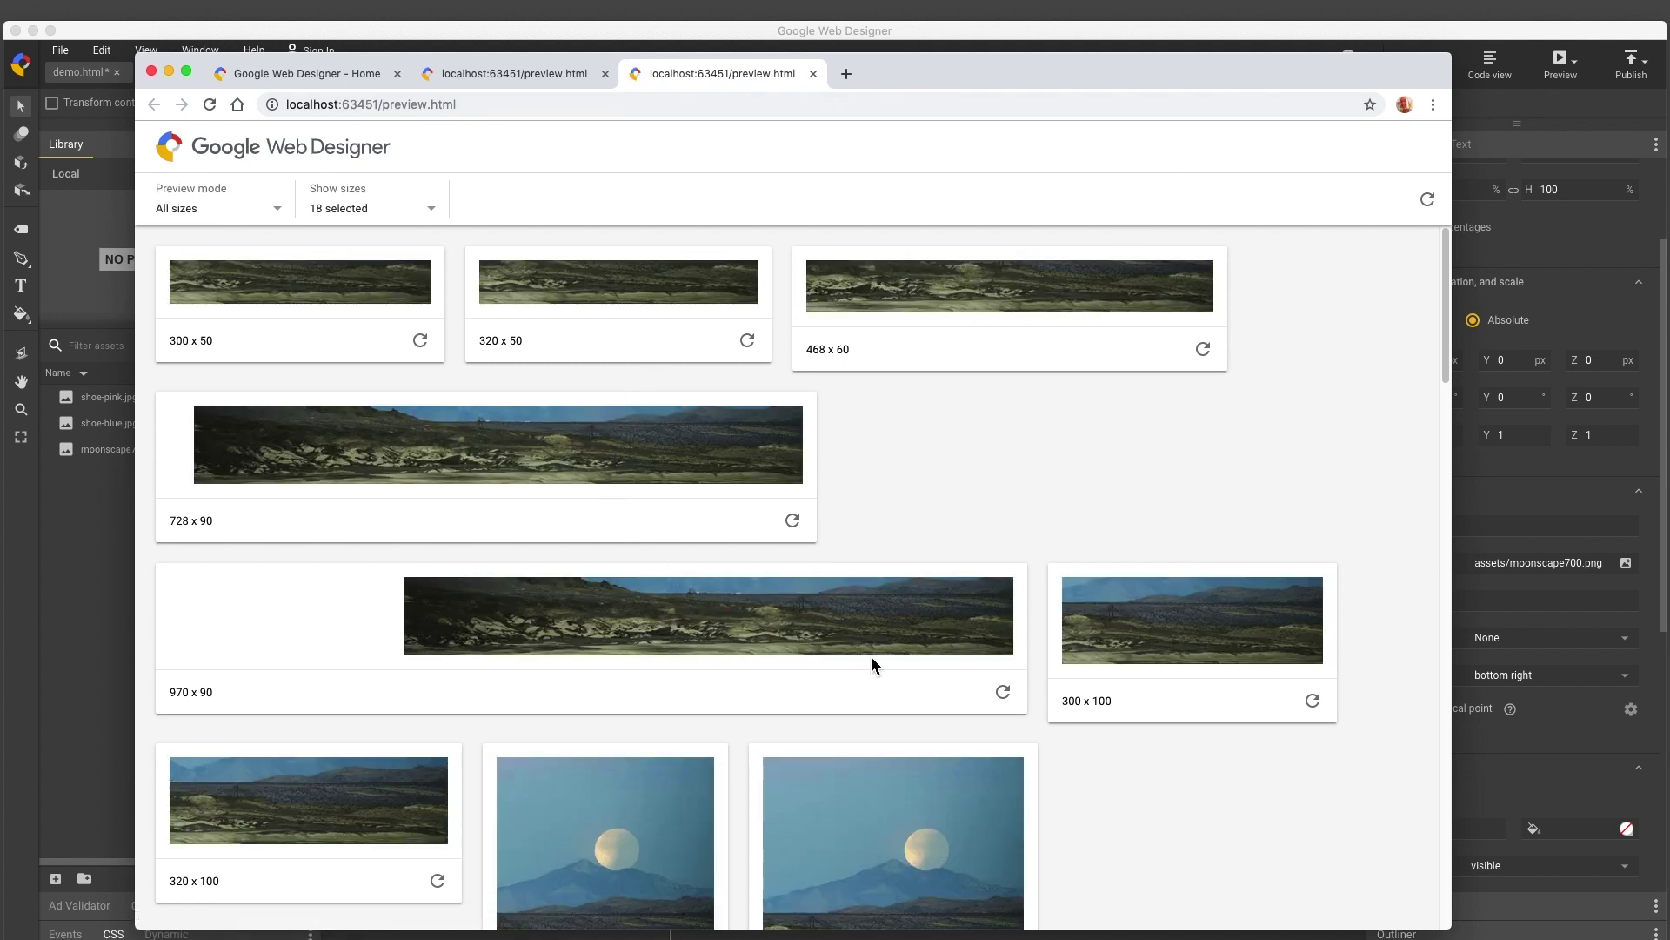
Scroll through the Chrome ad-size previews of the bottom-right moonscape, then return to the designer
scroll(1027, 297, down, 2)
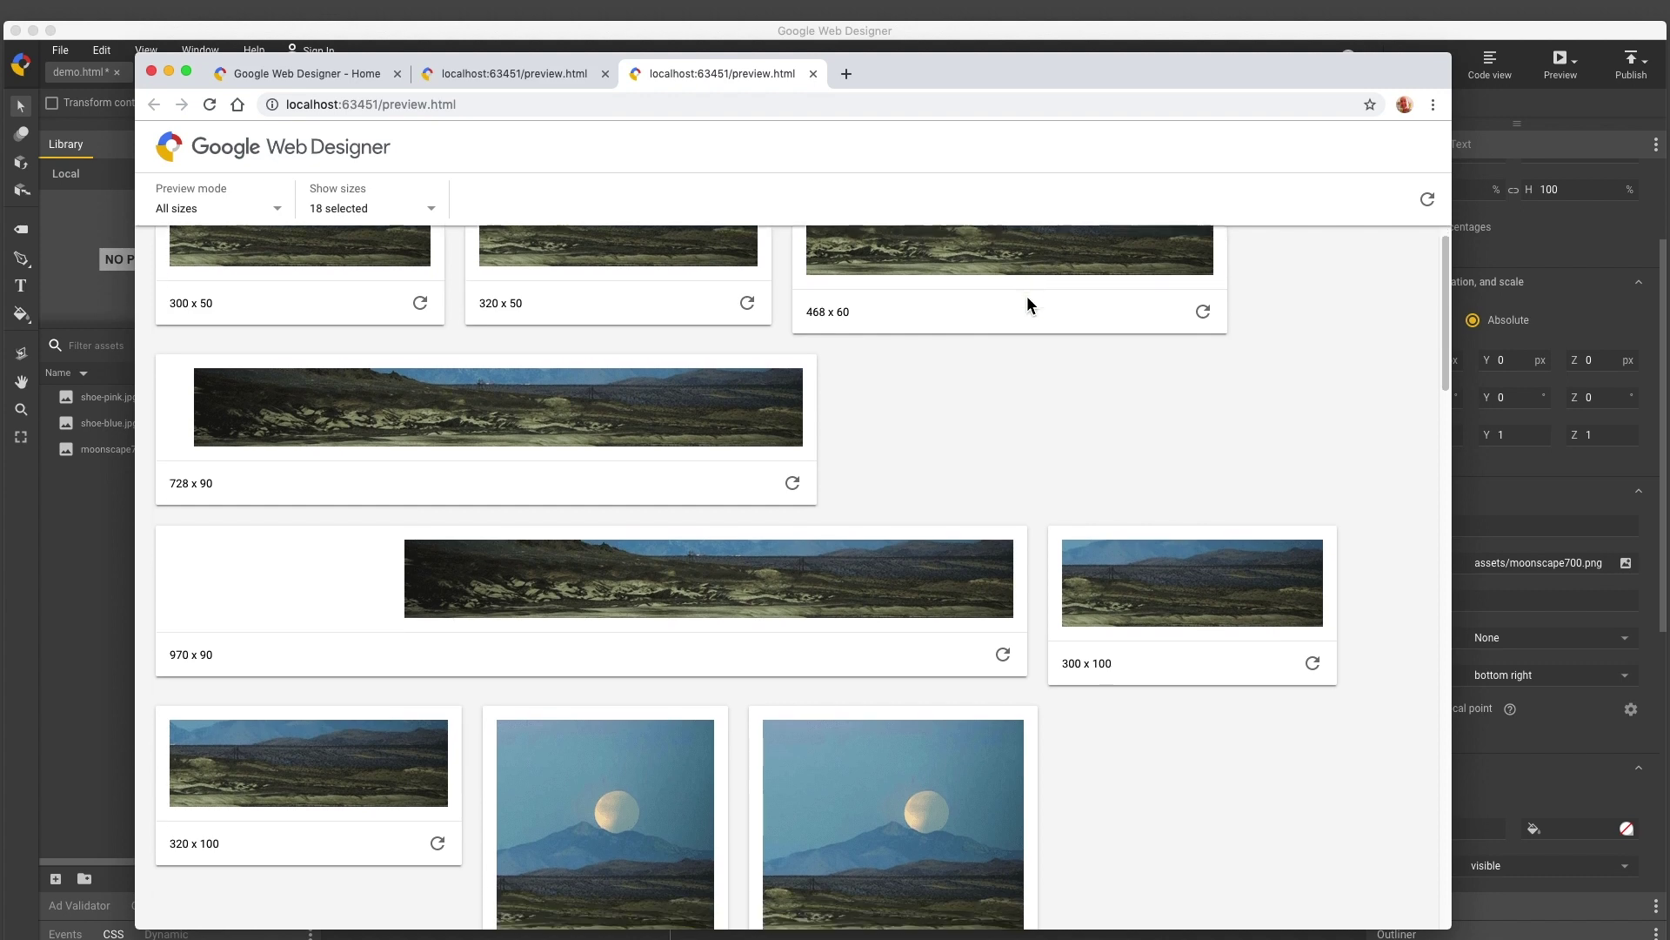
scroll(1028, 297, down, 1)
scroll(1027, 298, down, 2)
scroll(1028, 297, down, 3)
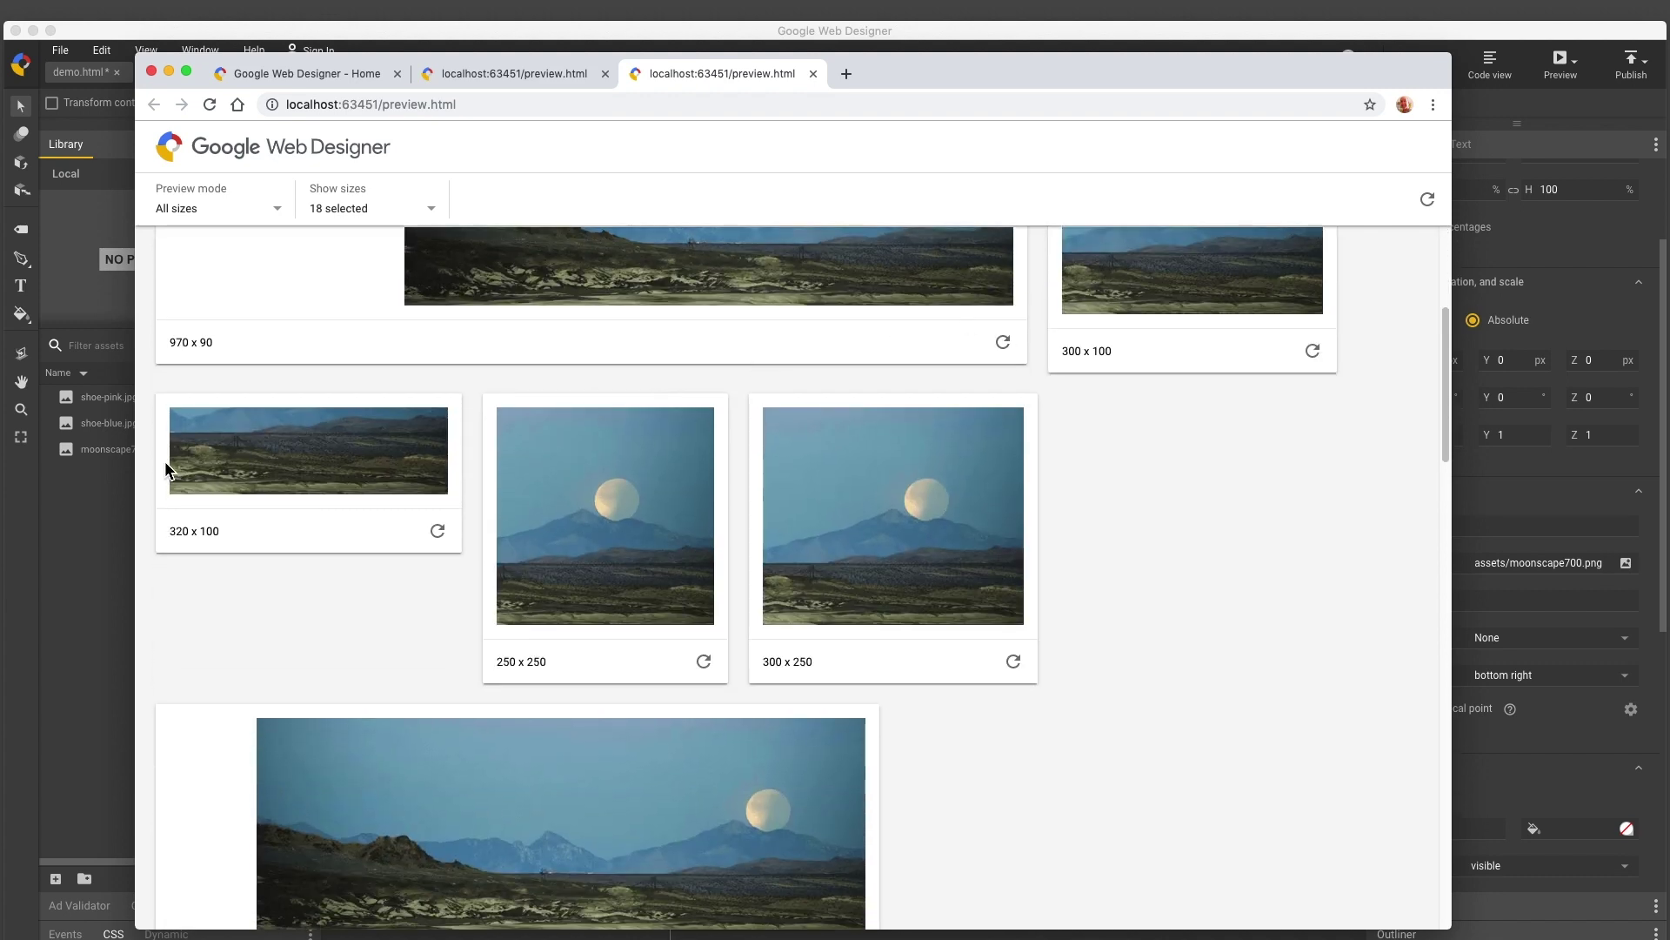
click(110, 524)
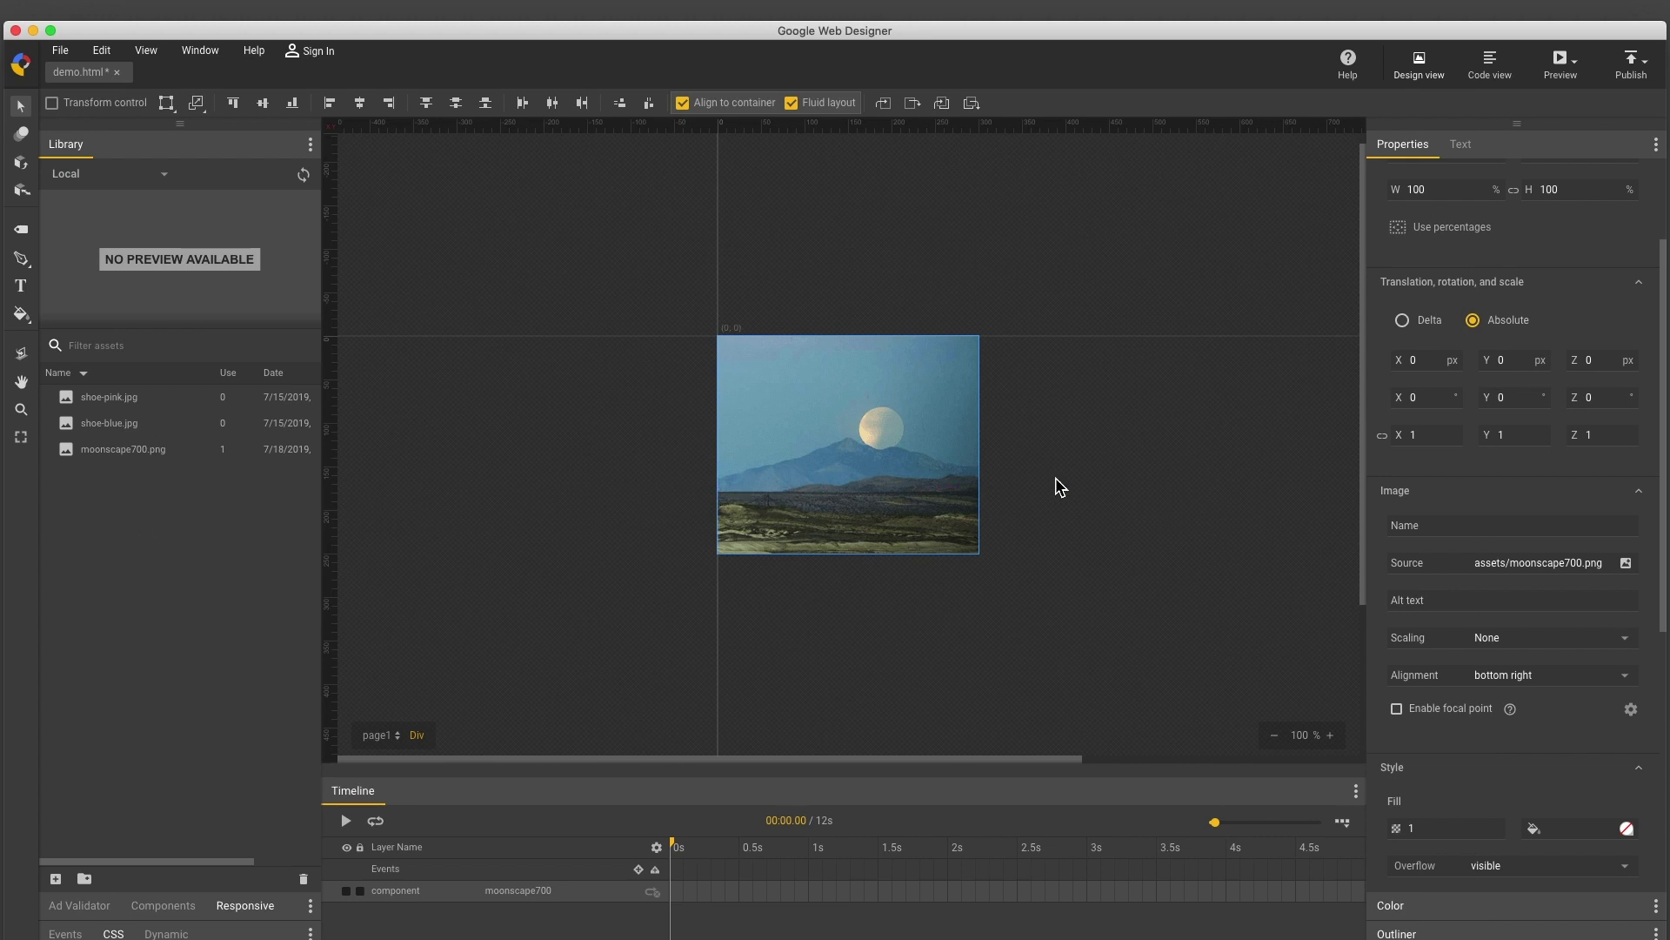
Set Scaling to Crop image to fill and swap the image for shoe-blue.jpg
click(1479, 643)
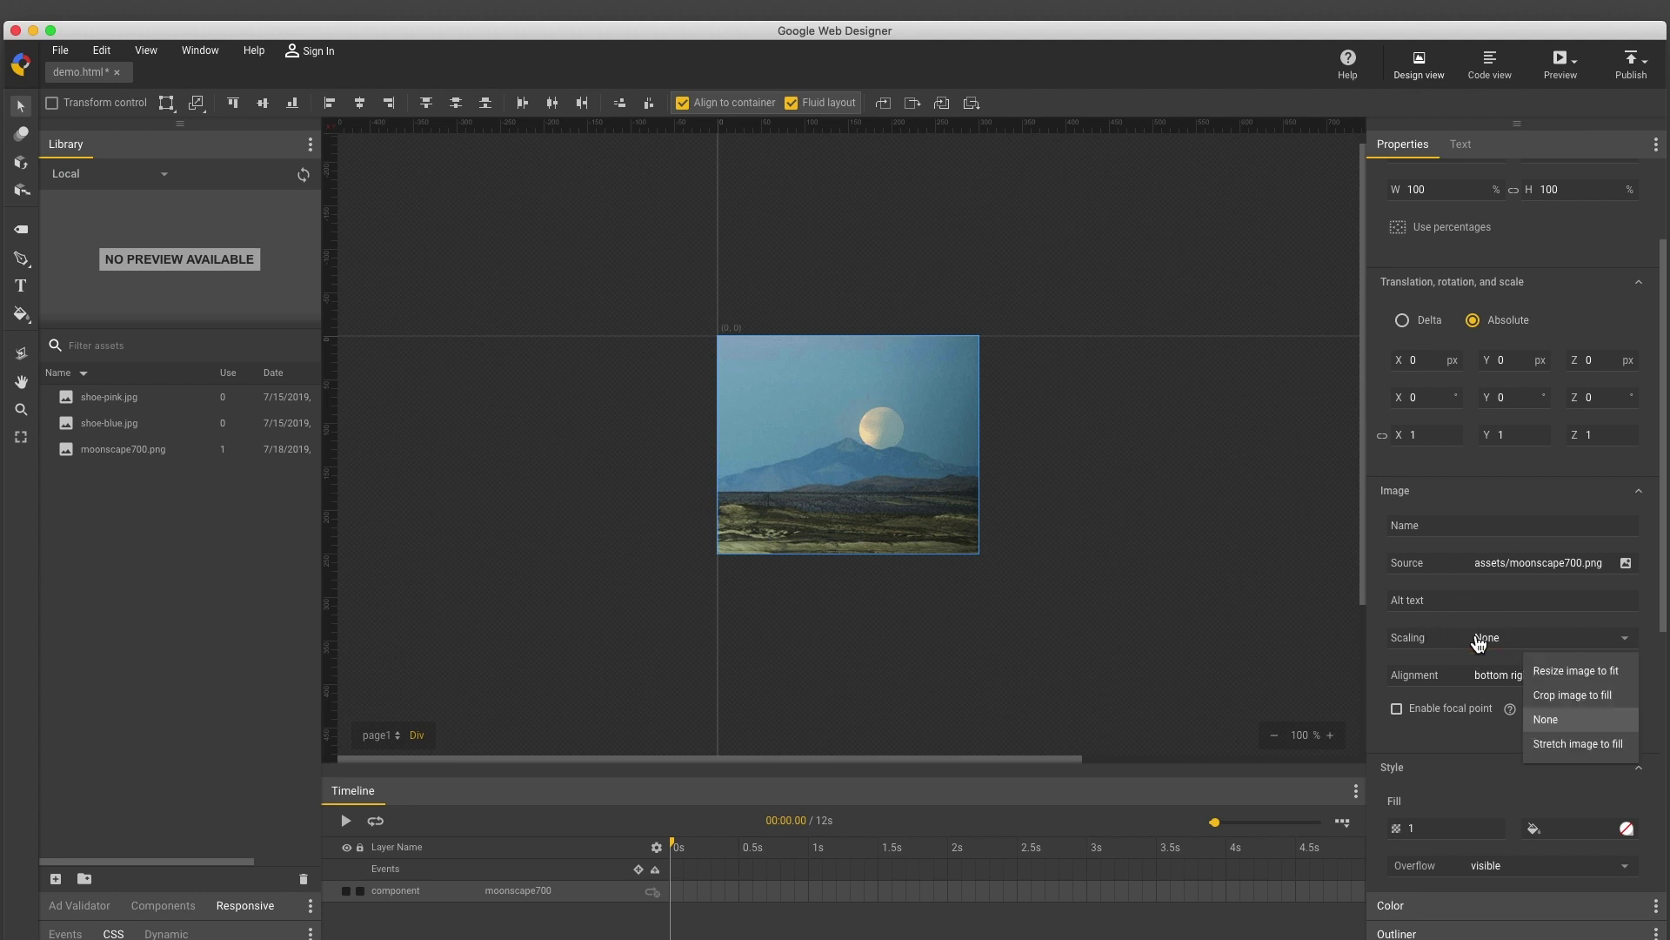
click(1546, 695)
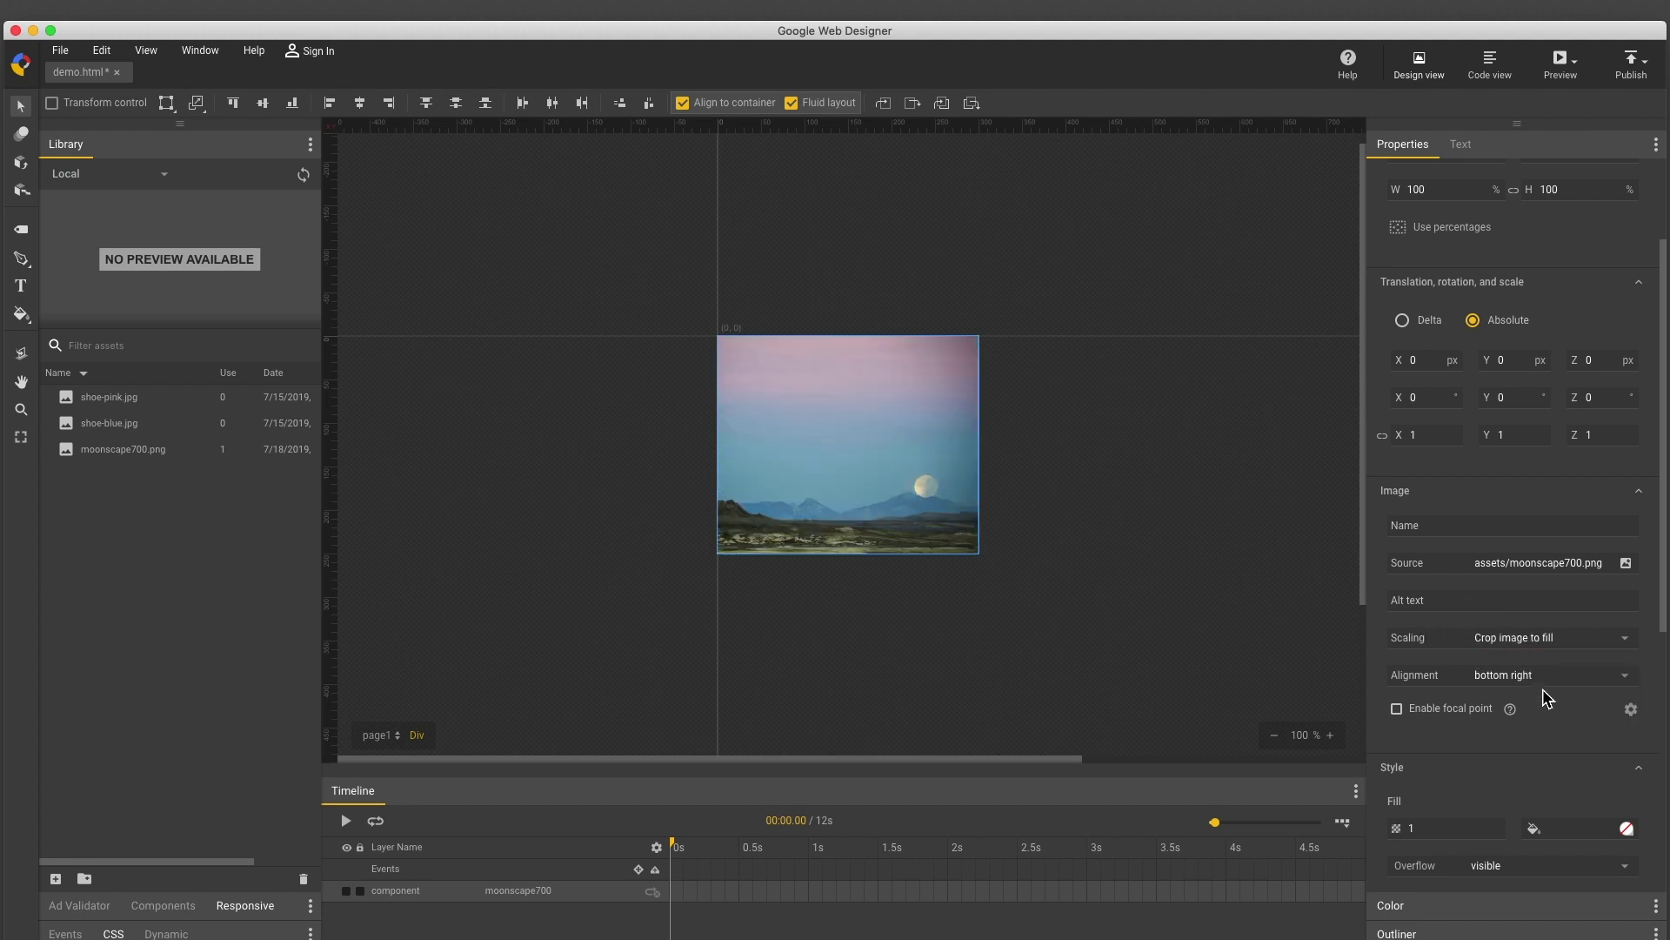
right_click(890, 453)
click(932, 612)
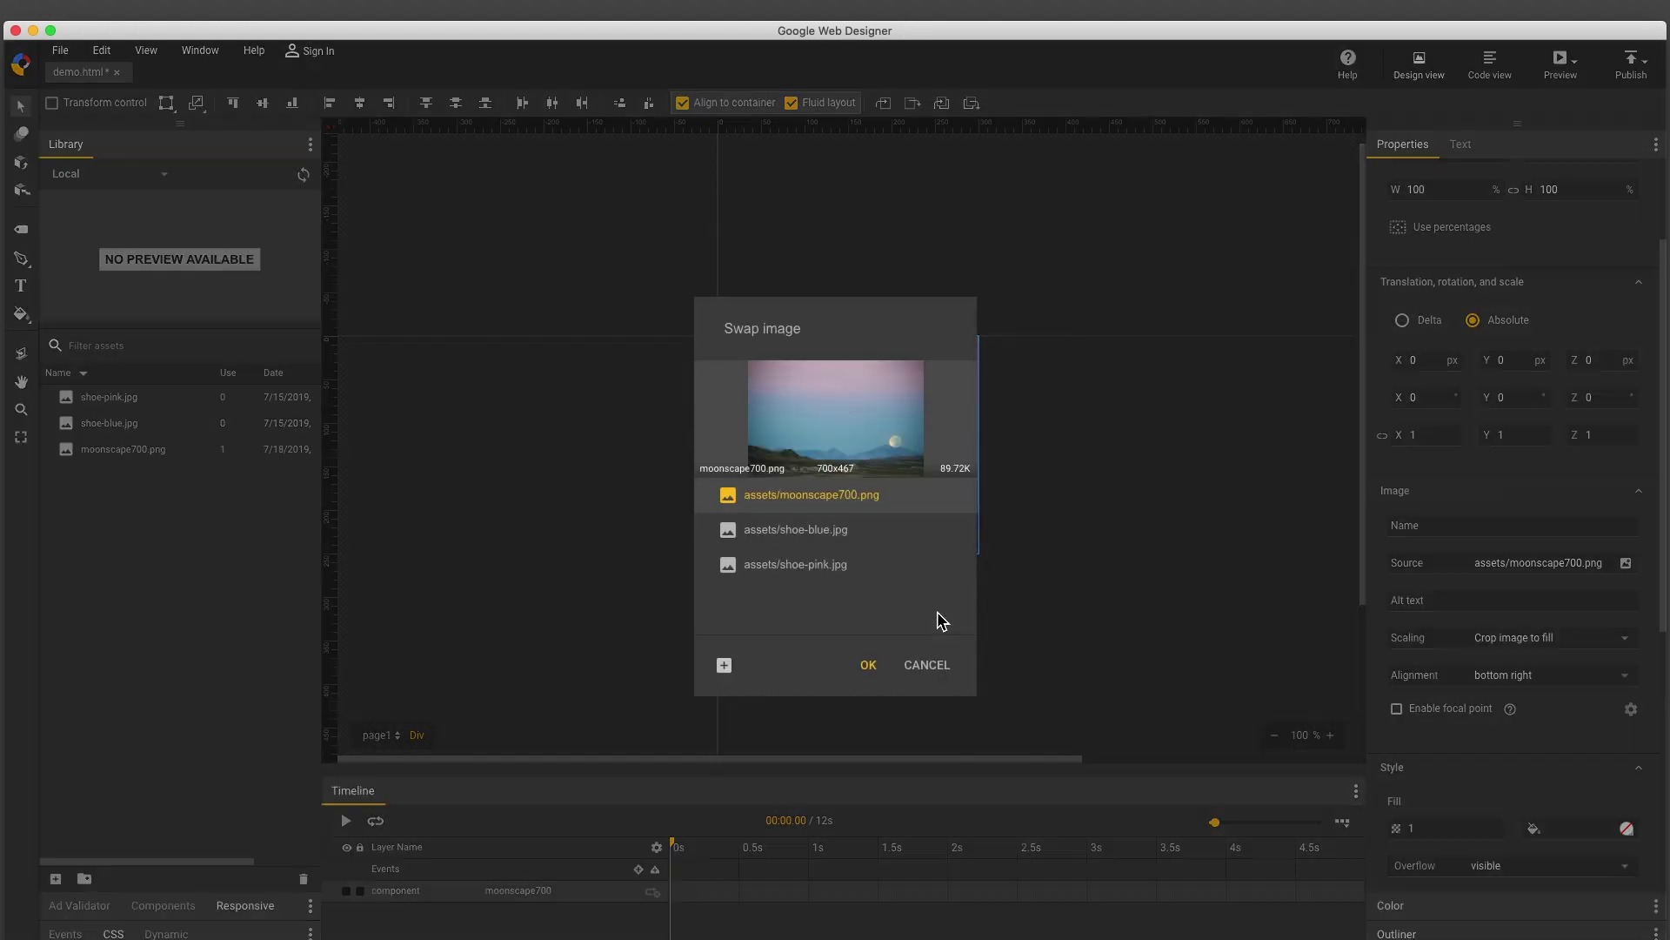
click(832, 535)
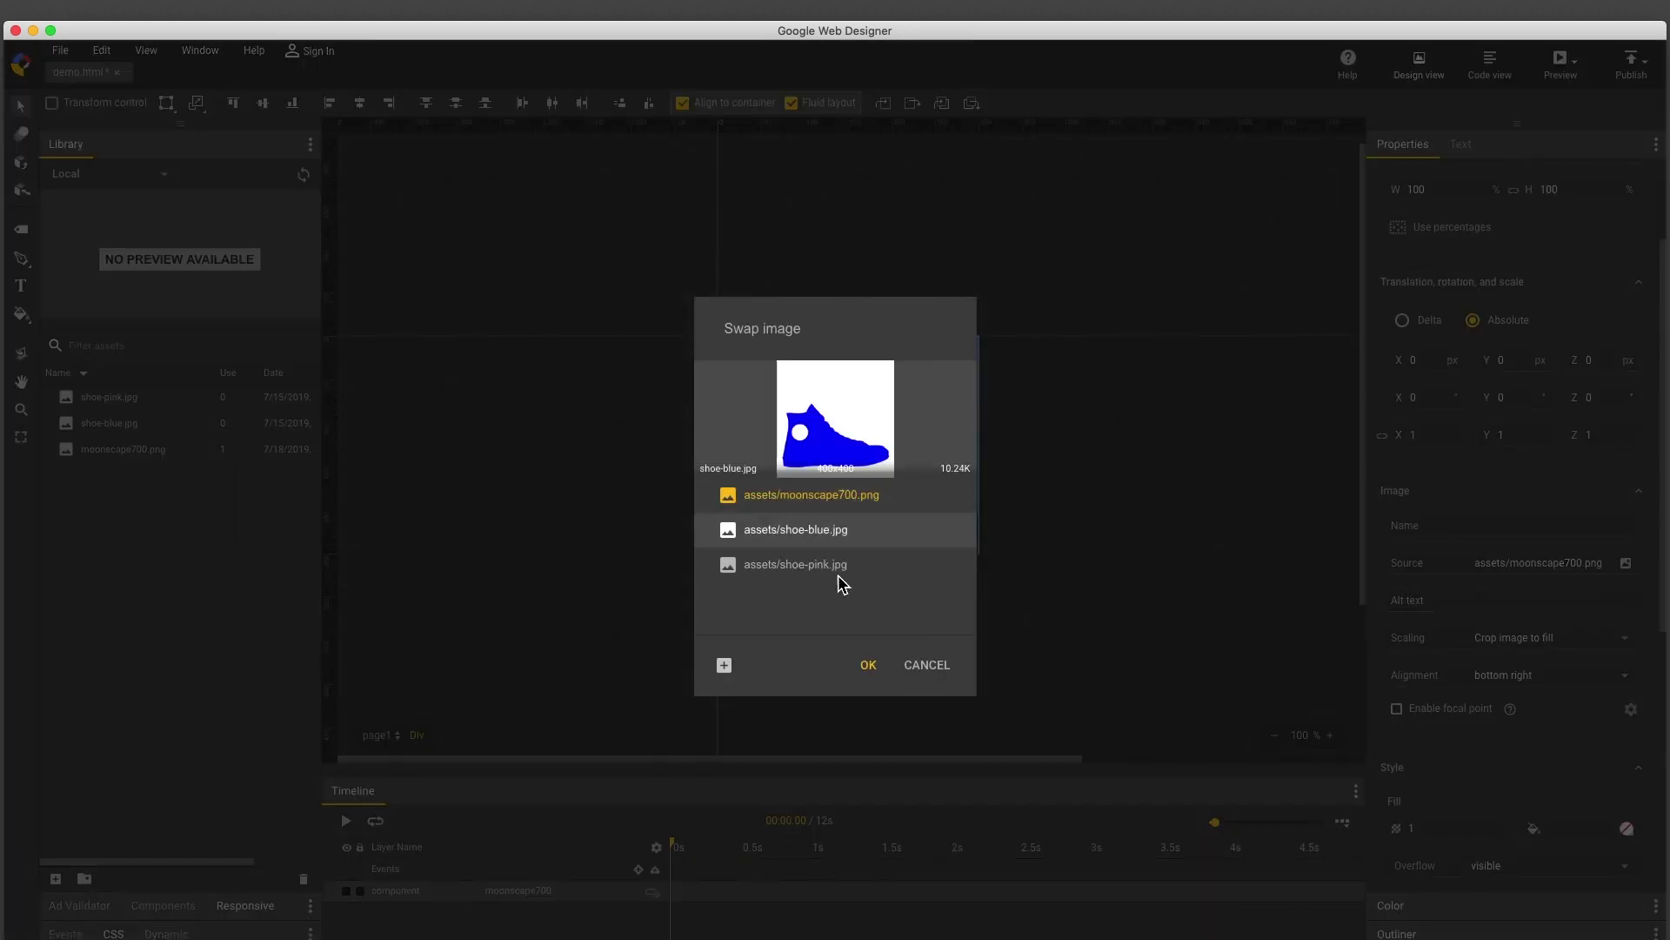
click(870, 666)
Enable a focal point on the blue shoe and place it on the ankle circle
click(1420, 709)
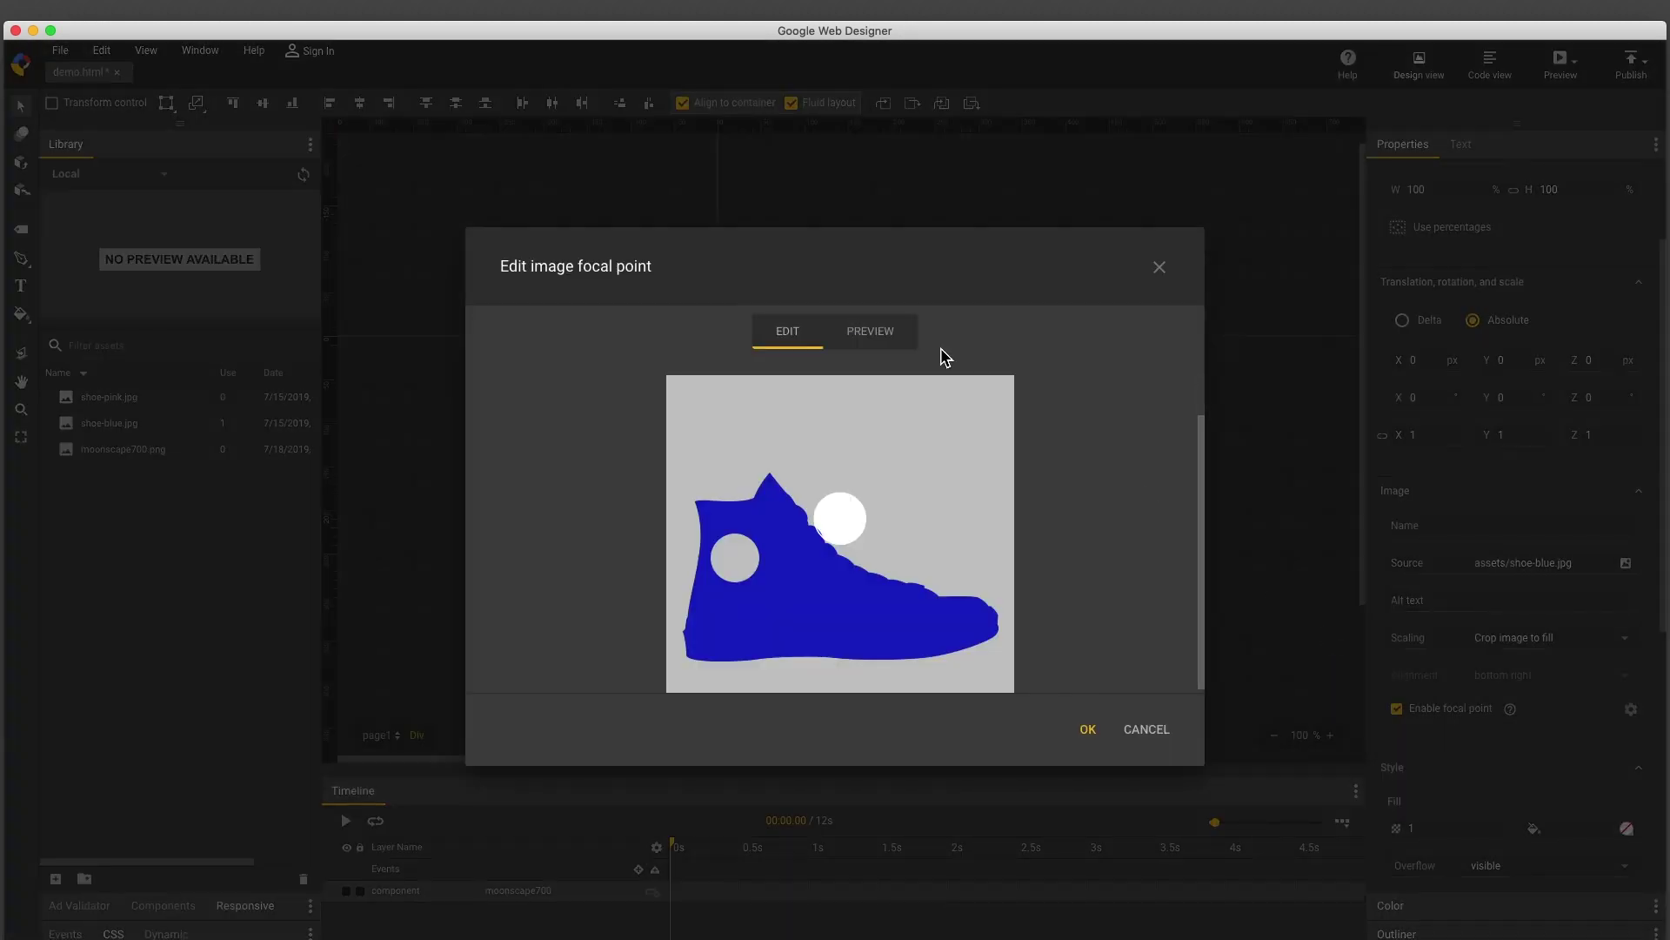
drag(823, 515, 718, 557)
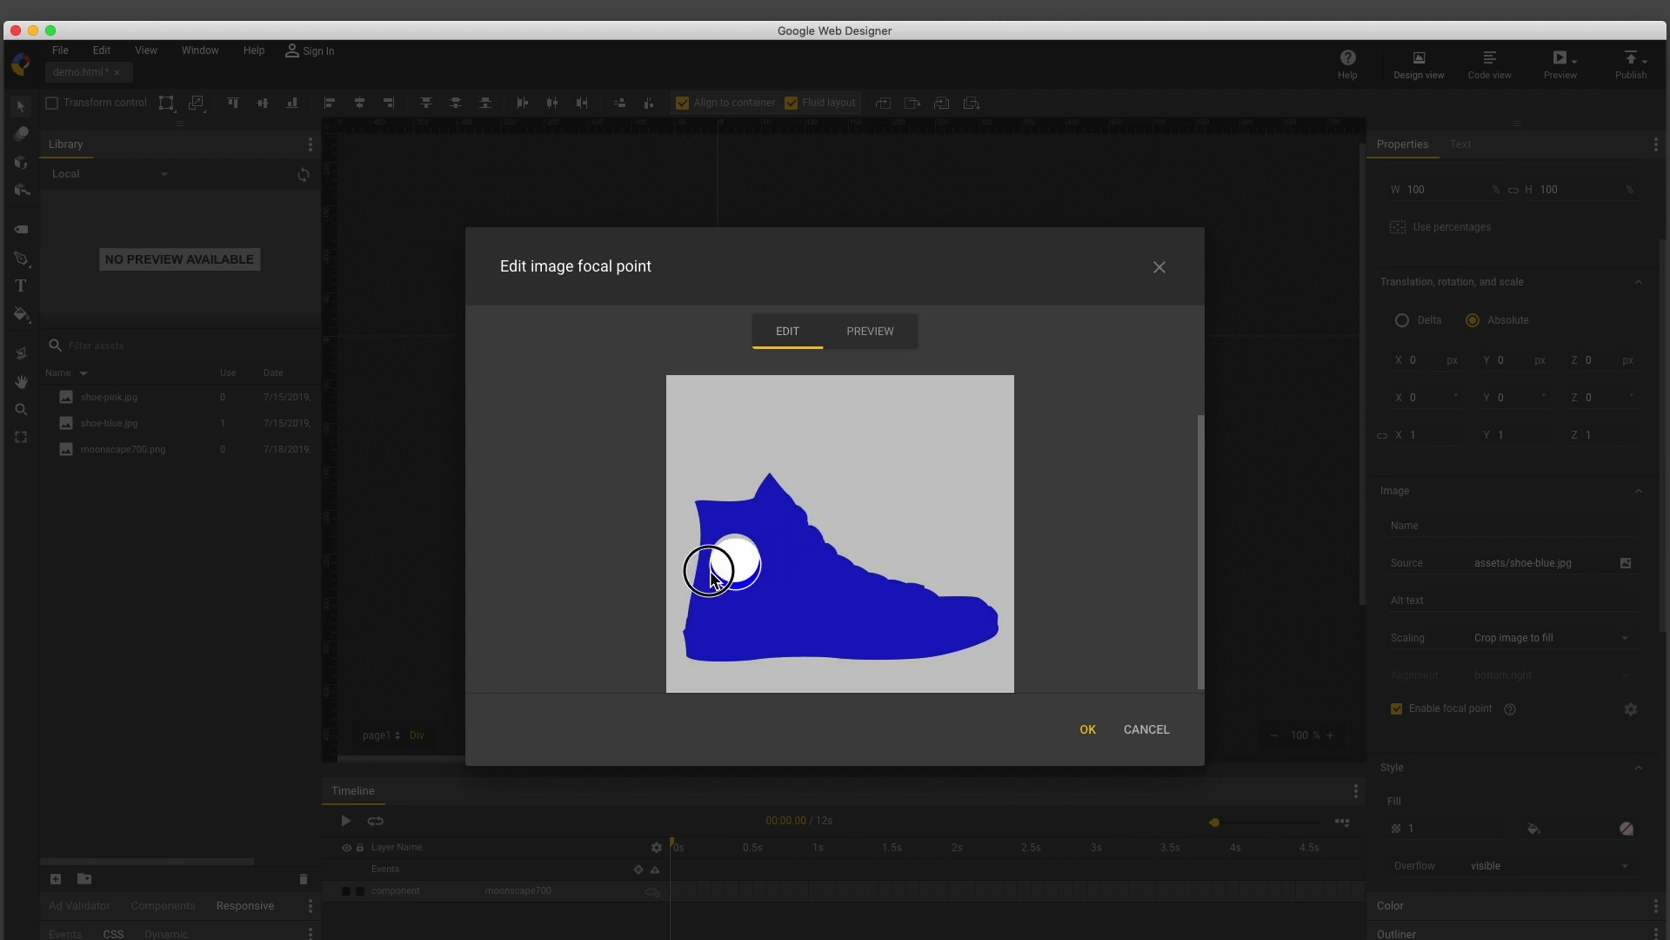
click(870, 332)
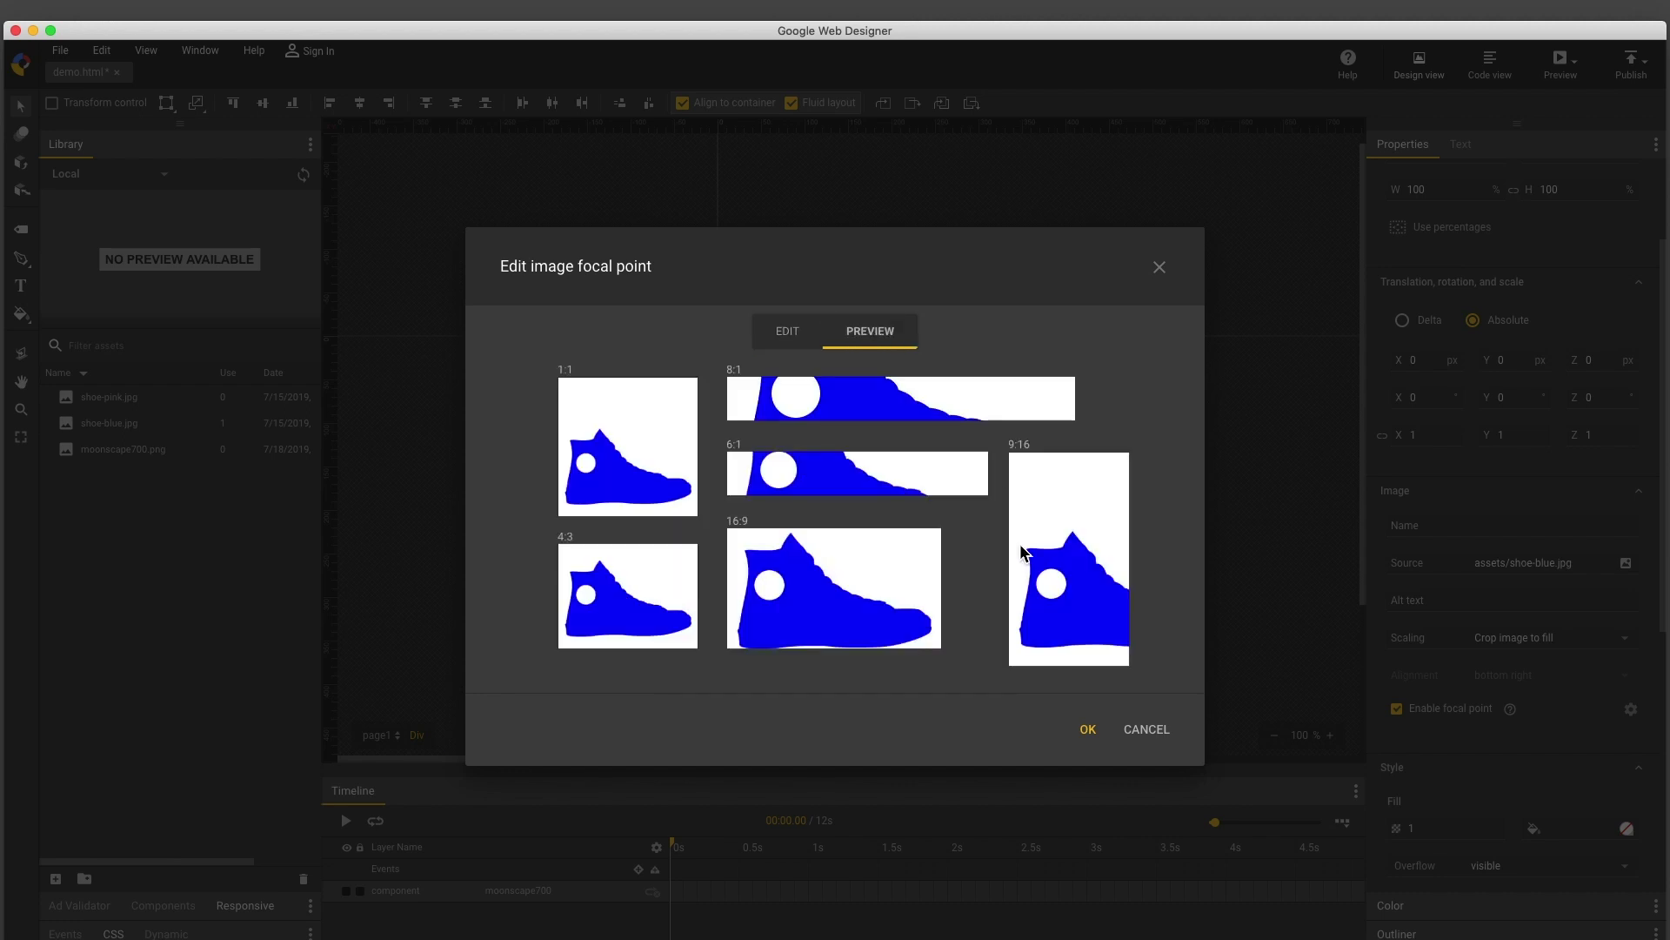
click(1084, 731)
Swap the blue shoe for shoe-pink.jpg and keep the existing focal point
right_click(827, 496)
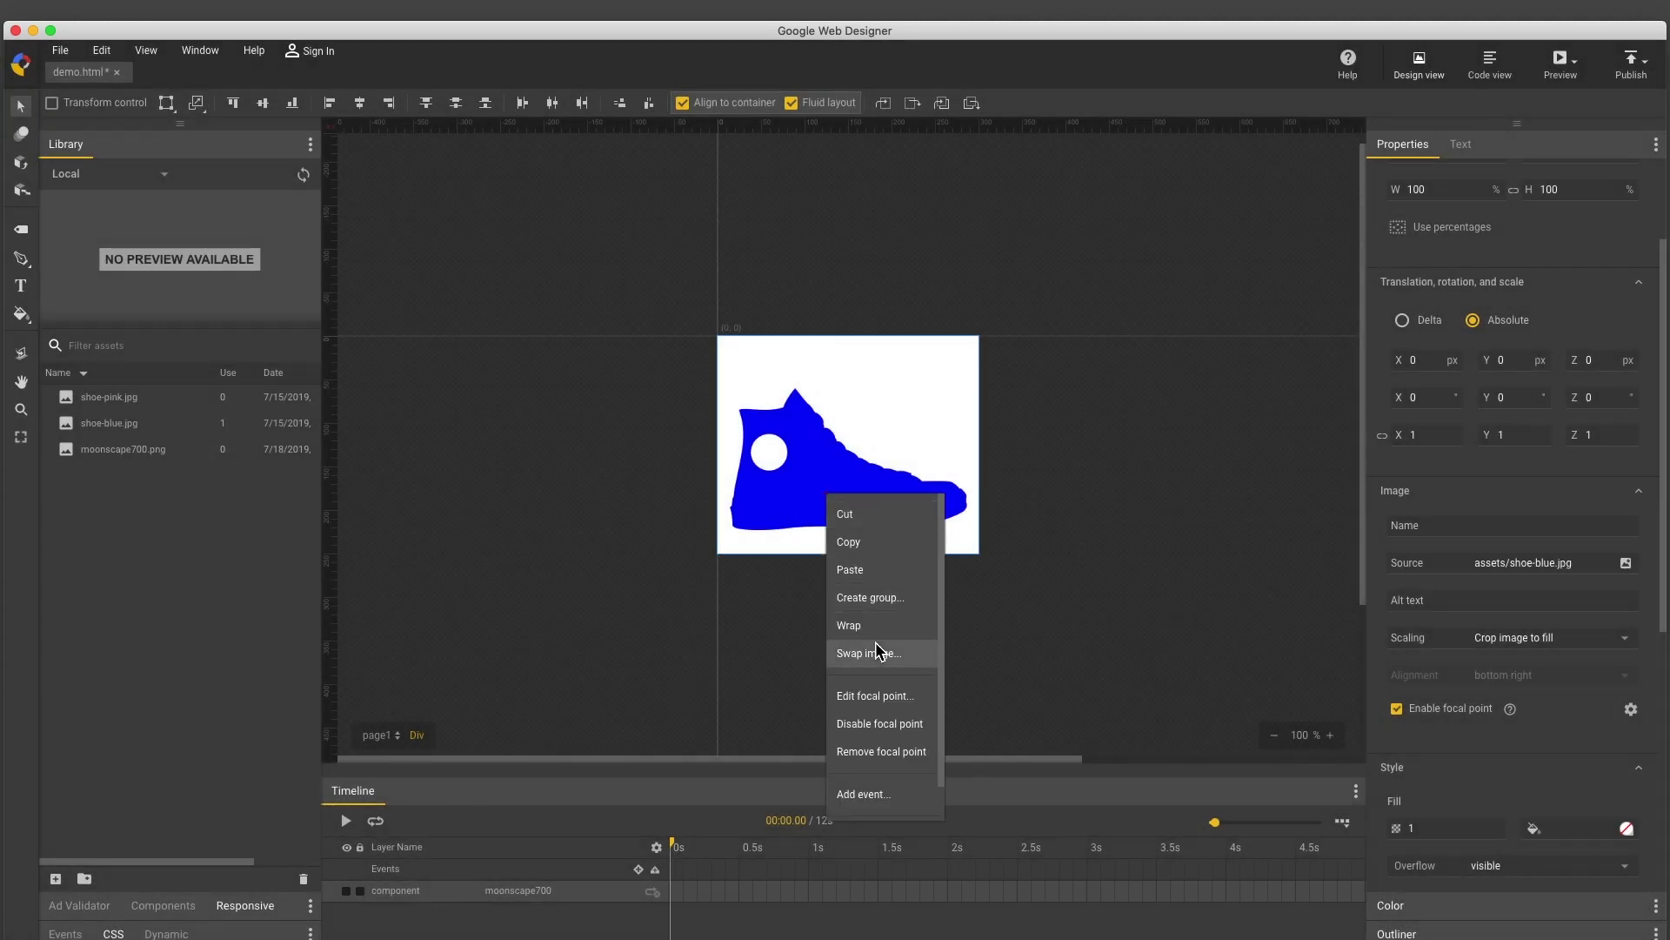
click(870, 654)
click(830, 565)
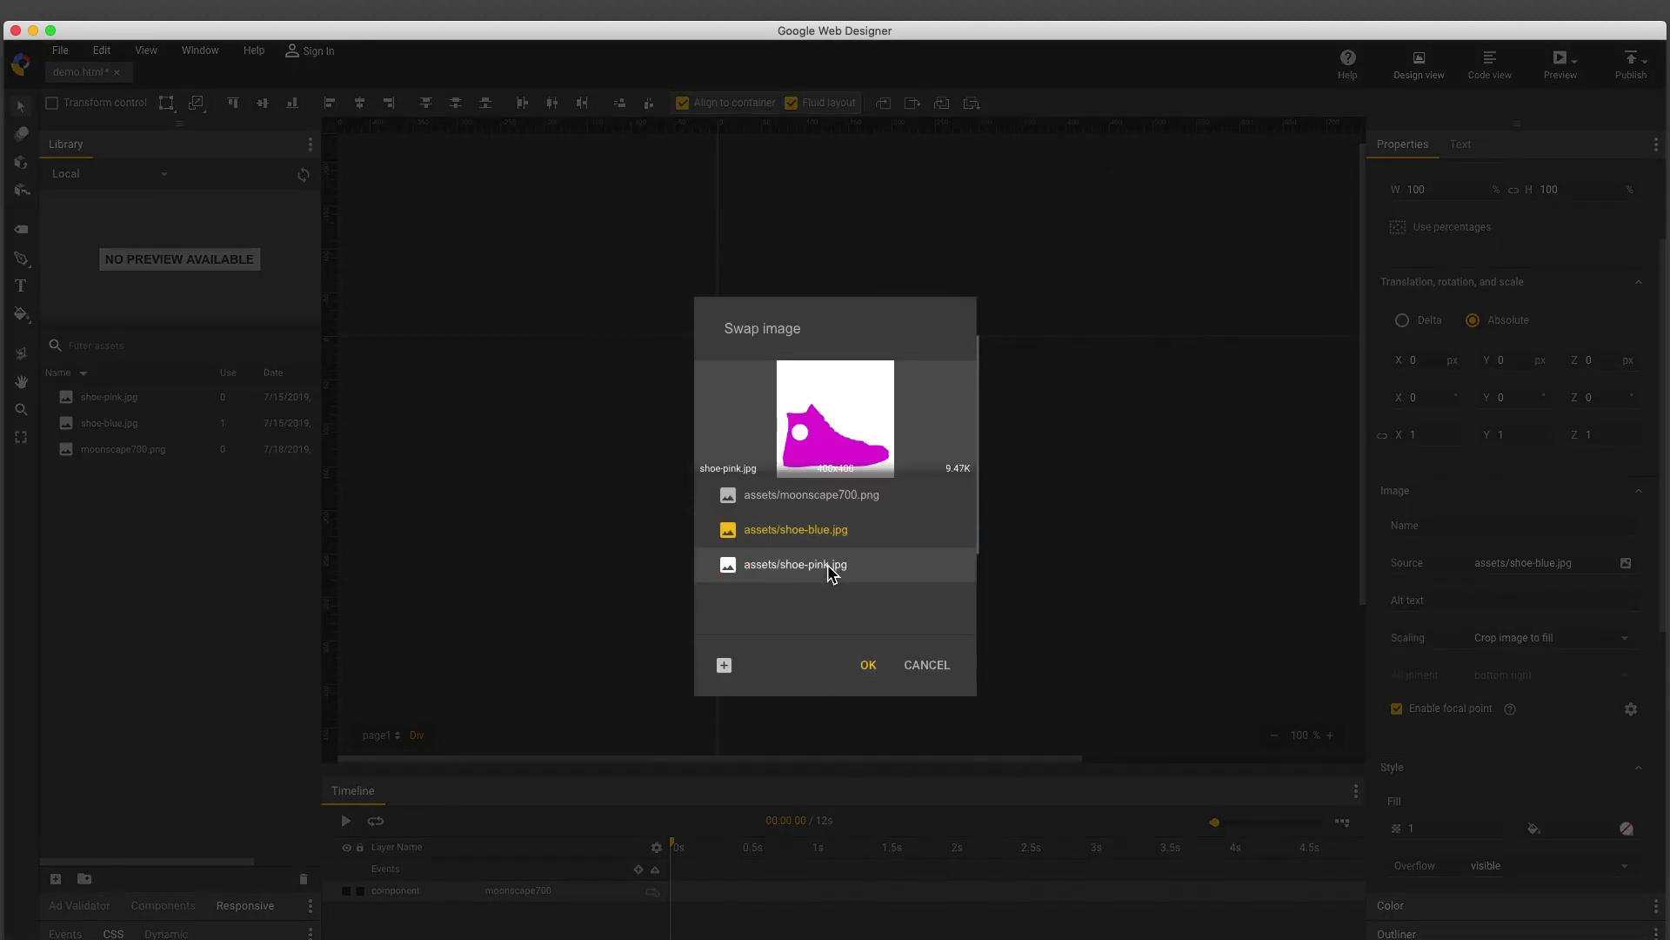
click(868, 667)
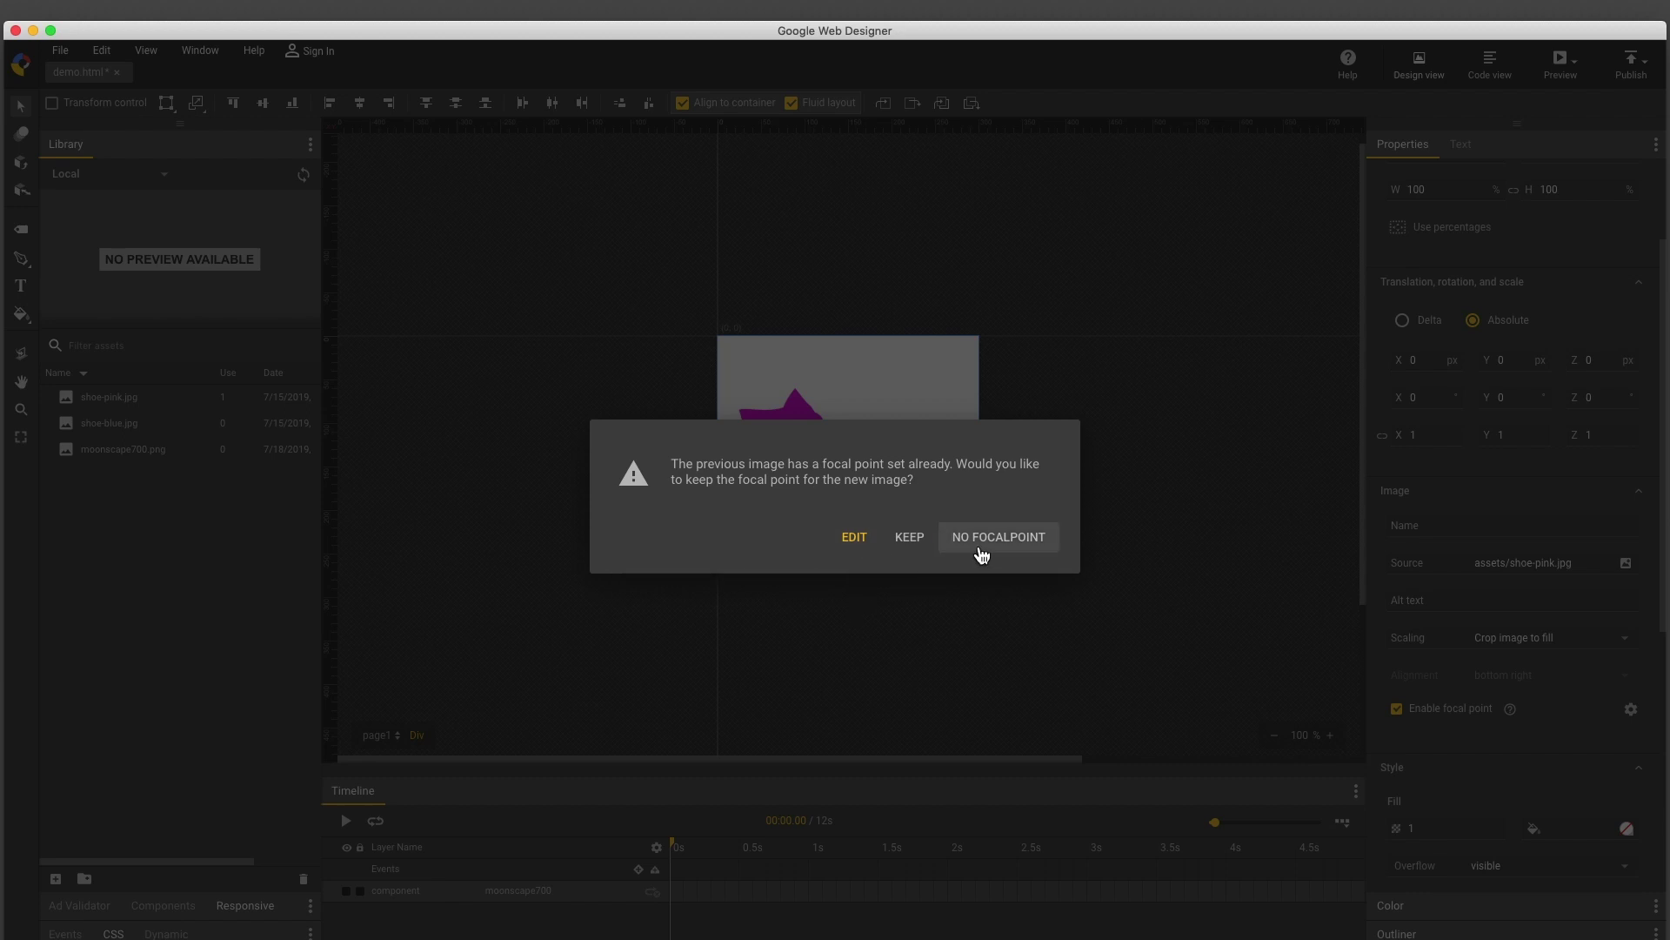
click(907, 539)
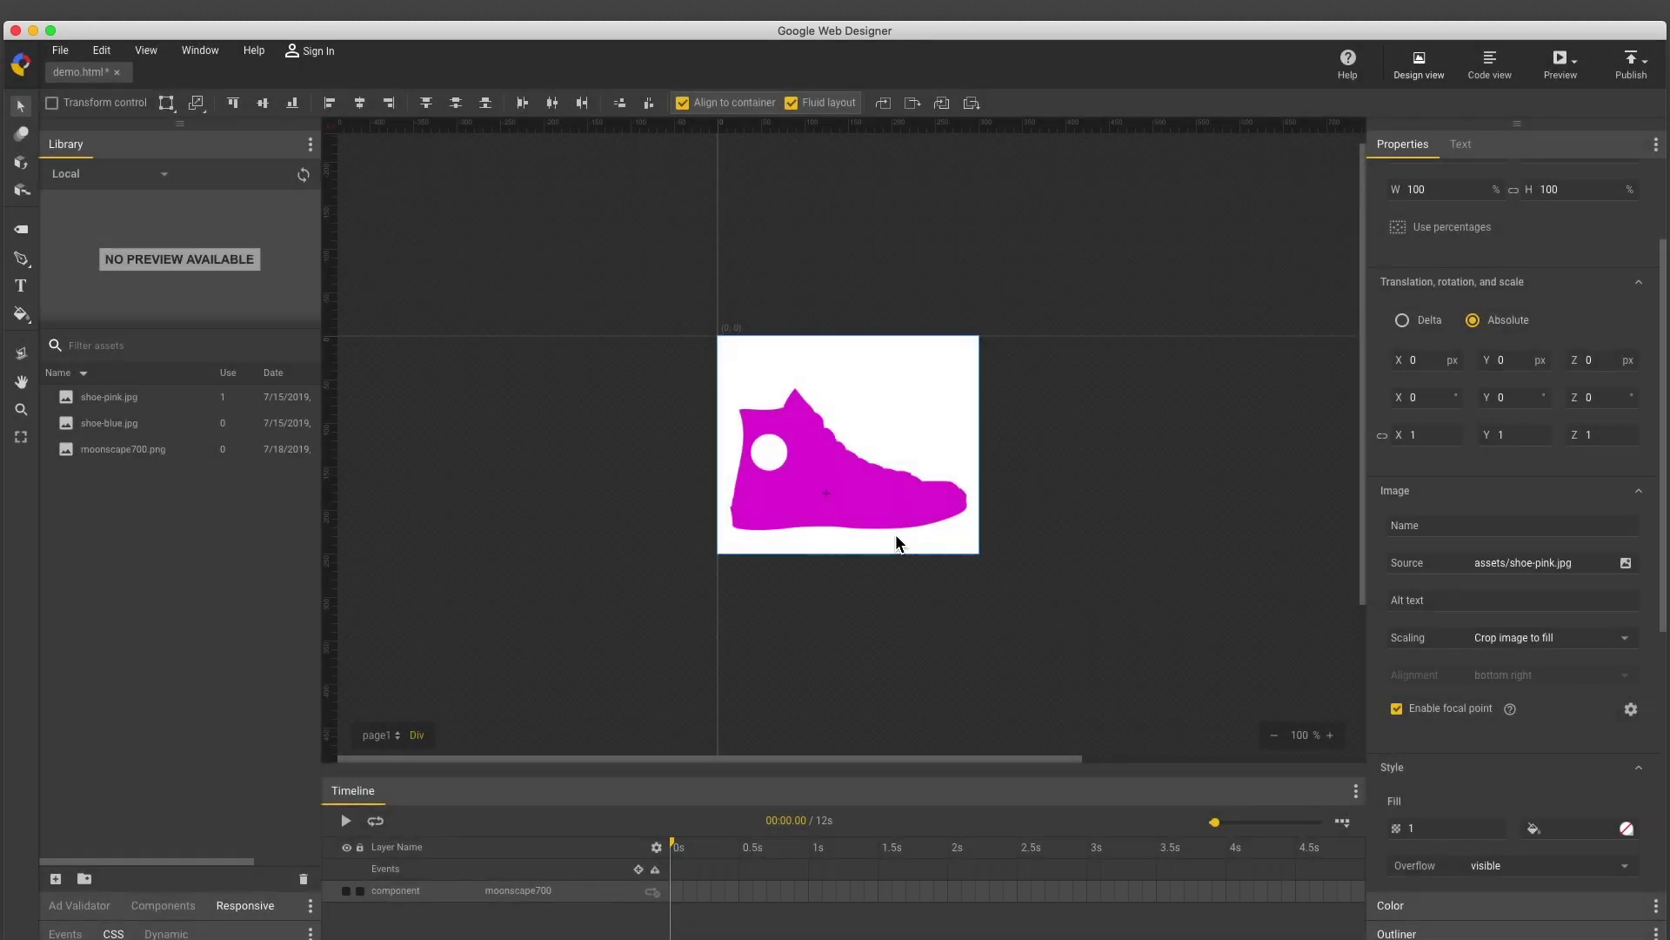